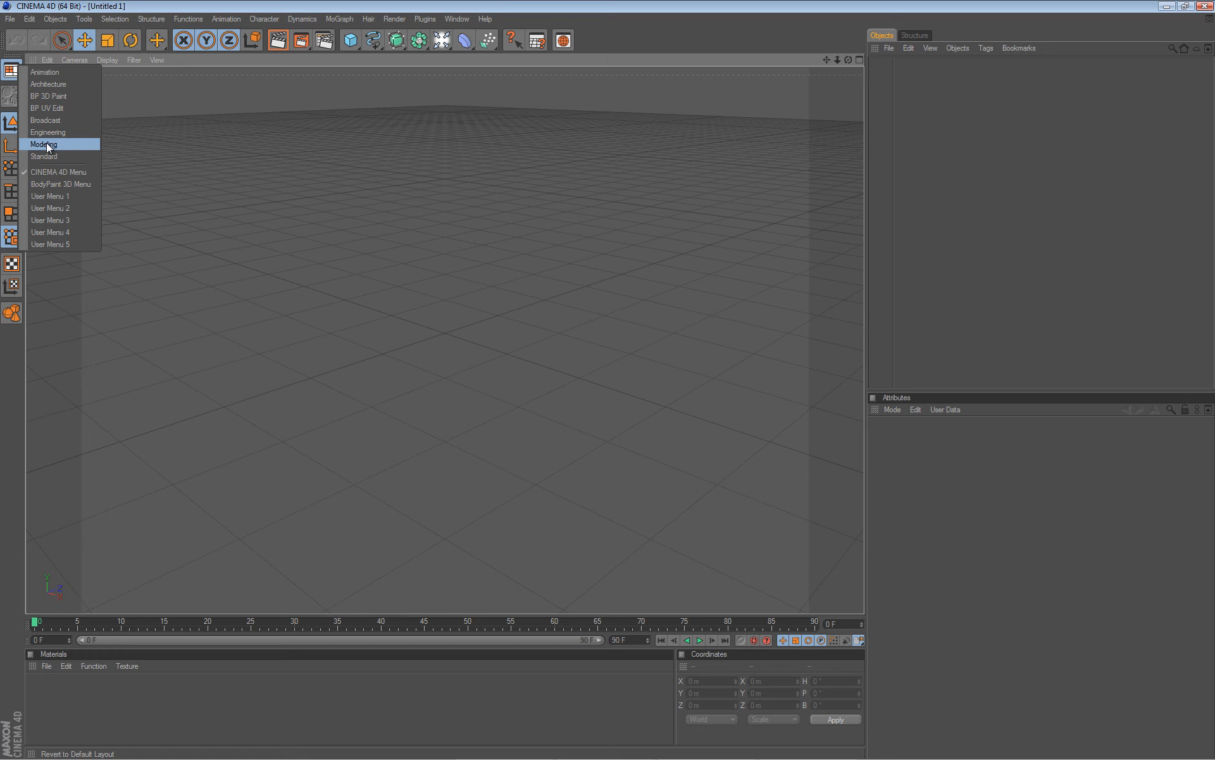
Switch to the Modeling layout and add a cube primitive to the scene.
click(44, 144)
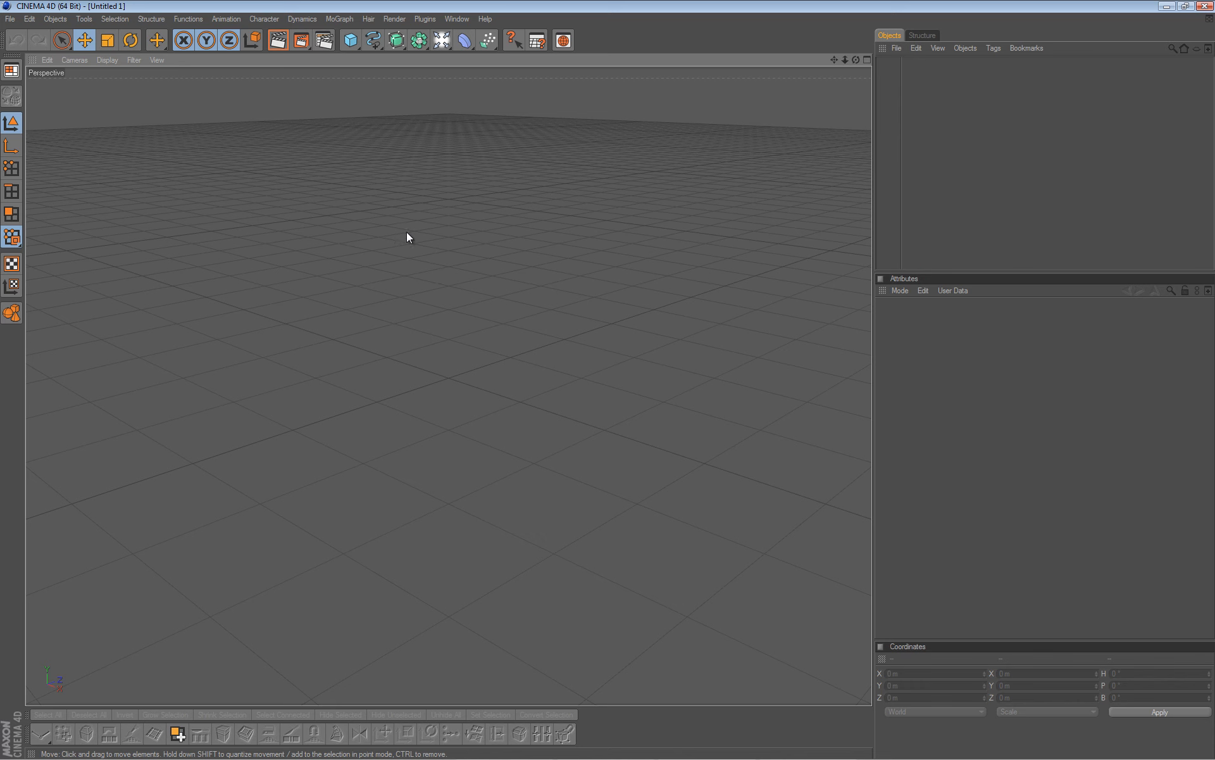
click(350, 40)
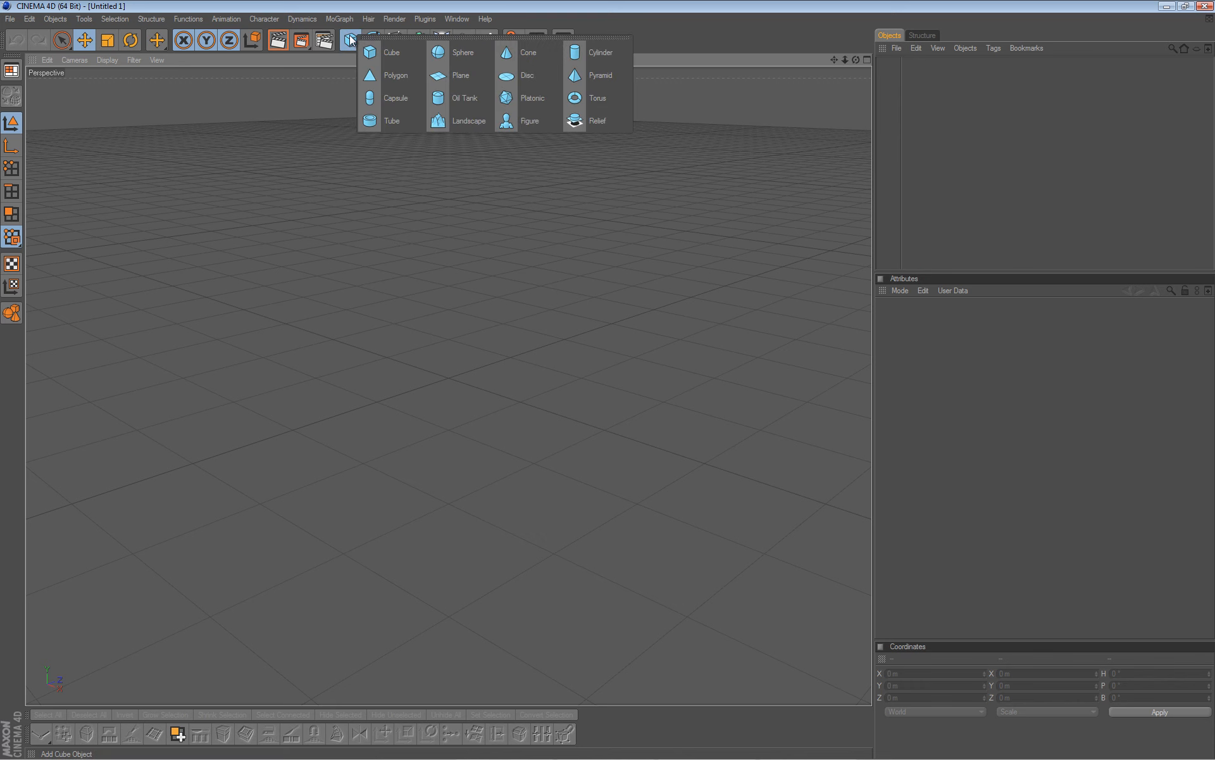
click(394, 53)
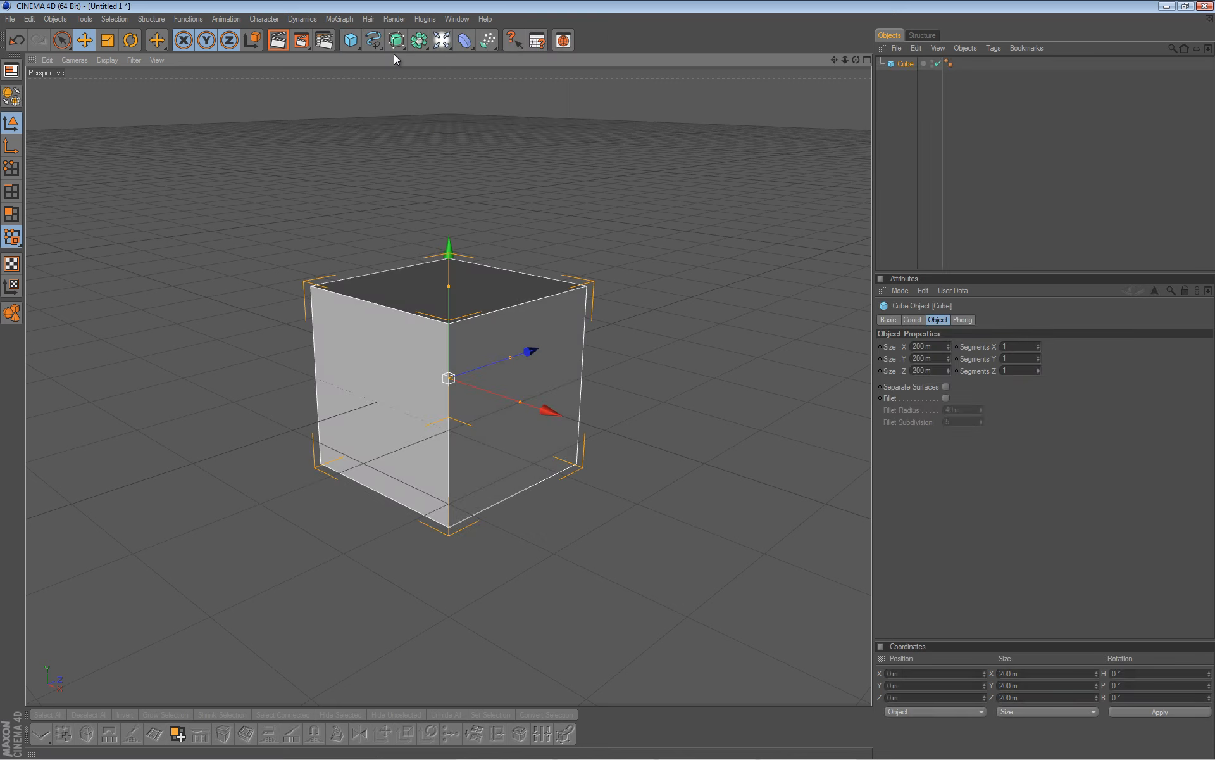
click(1038, 344)
click(1038, 344)
click(1038, 356)
click(1038, 357)
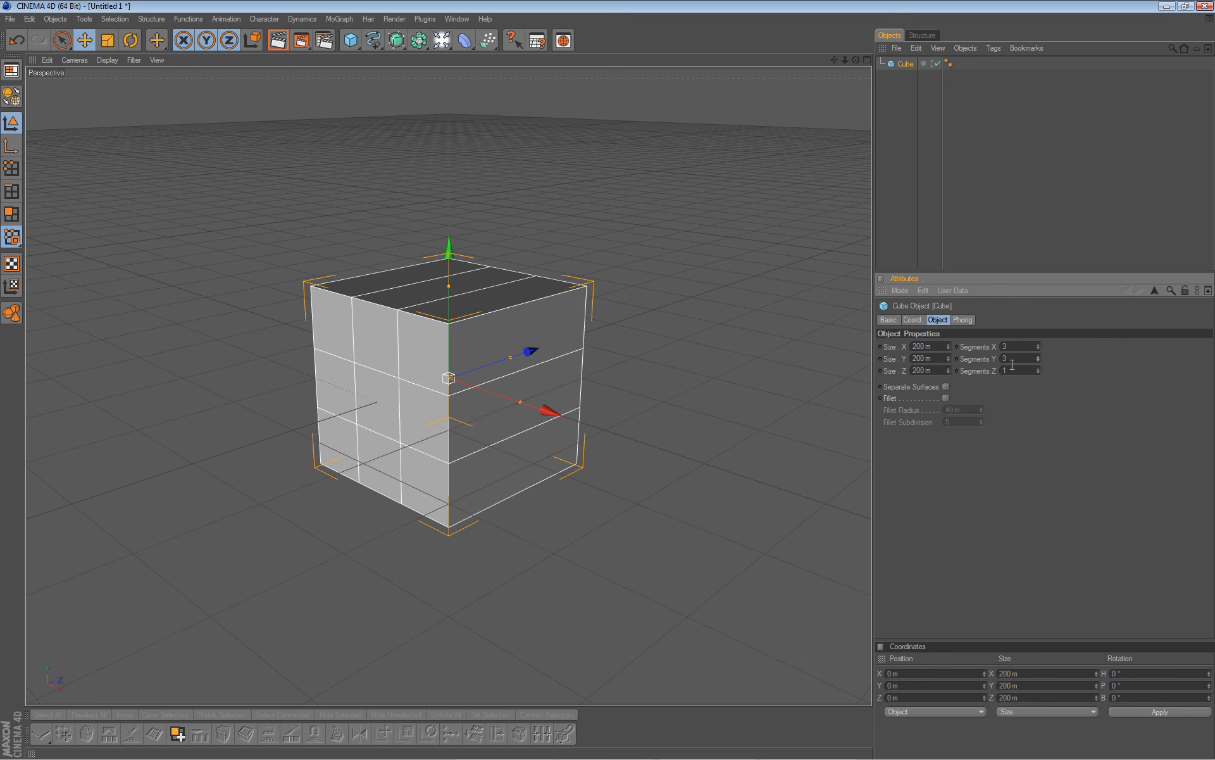
click(1037, 361)
click(1038, 361)
click(1038, 349)
click(1038, 349)
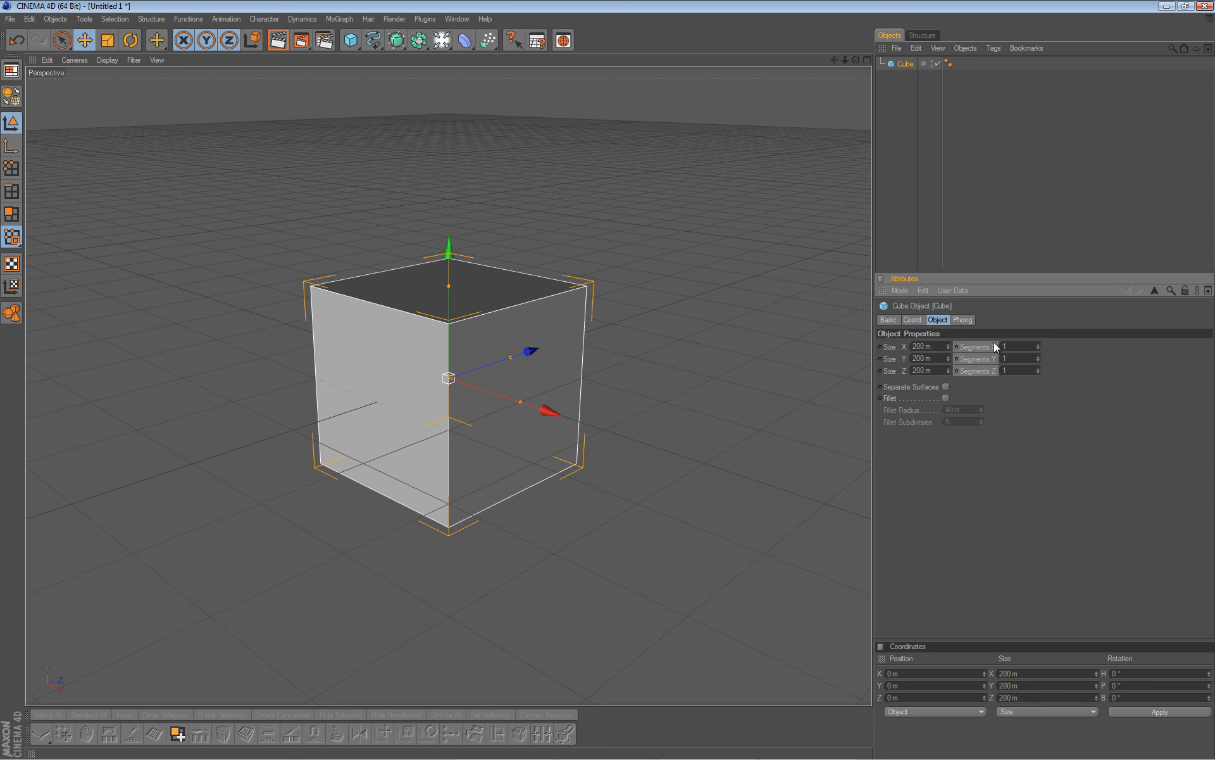
Set the cube's X, Y and Z segments to 3 all together.
click(1038, 345)
click(1038, 345)
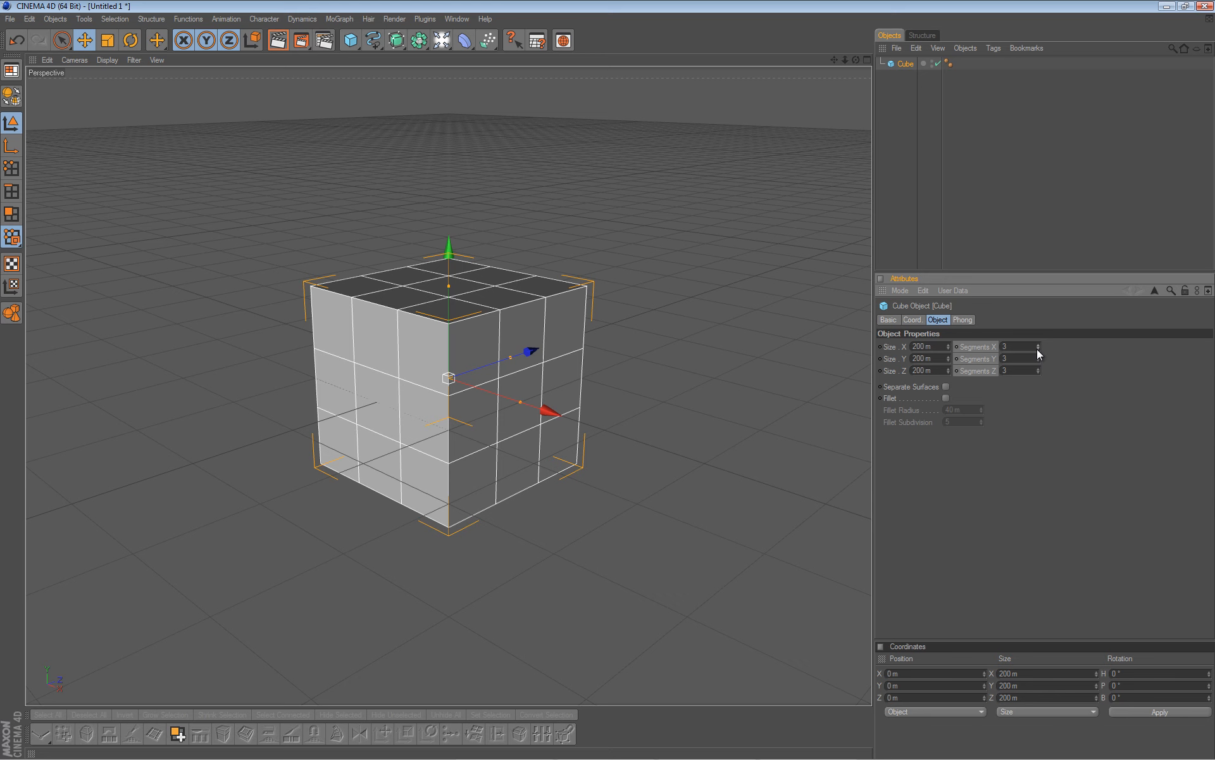
click(1037, 348)
click(1038, 349)
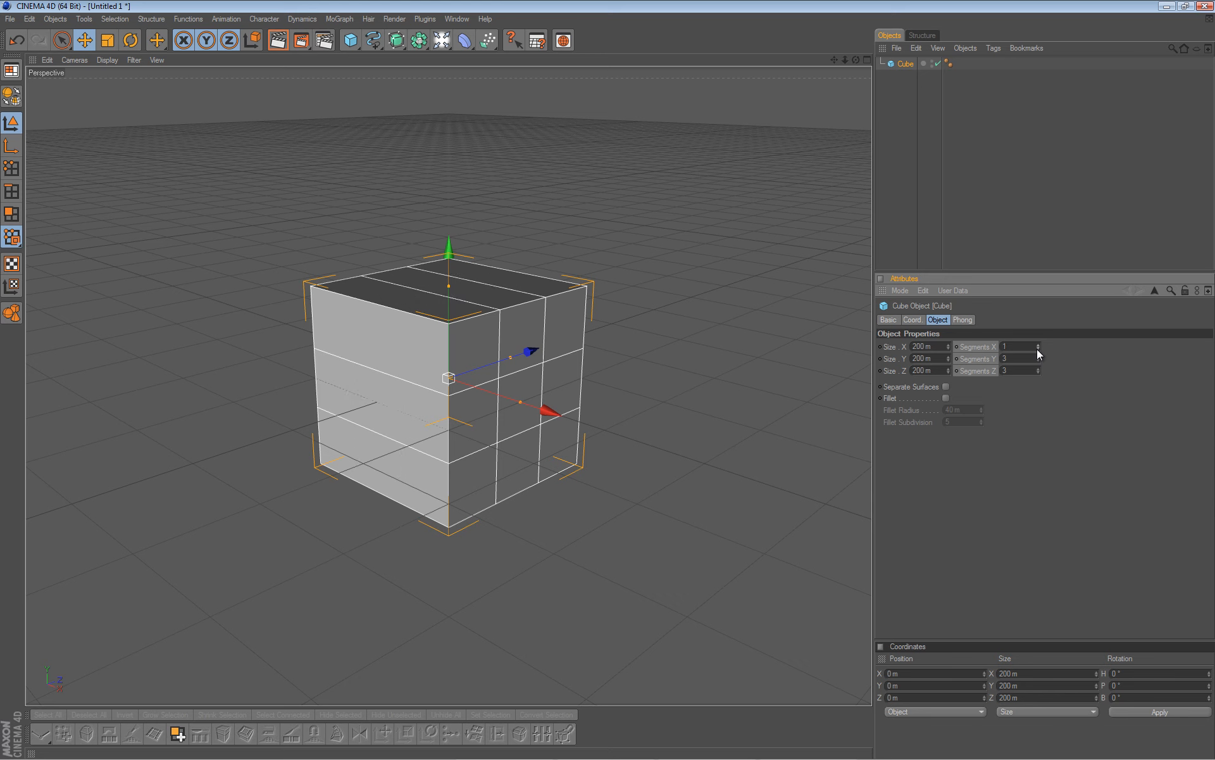
click(1038, 345)
click(1037, 345)
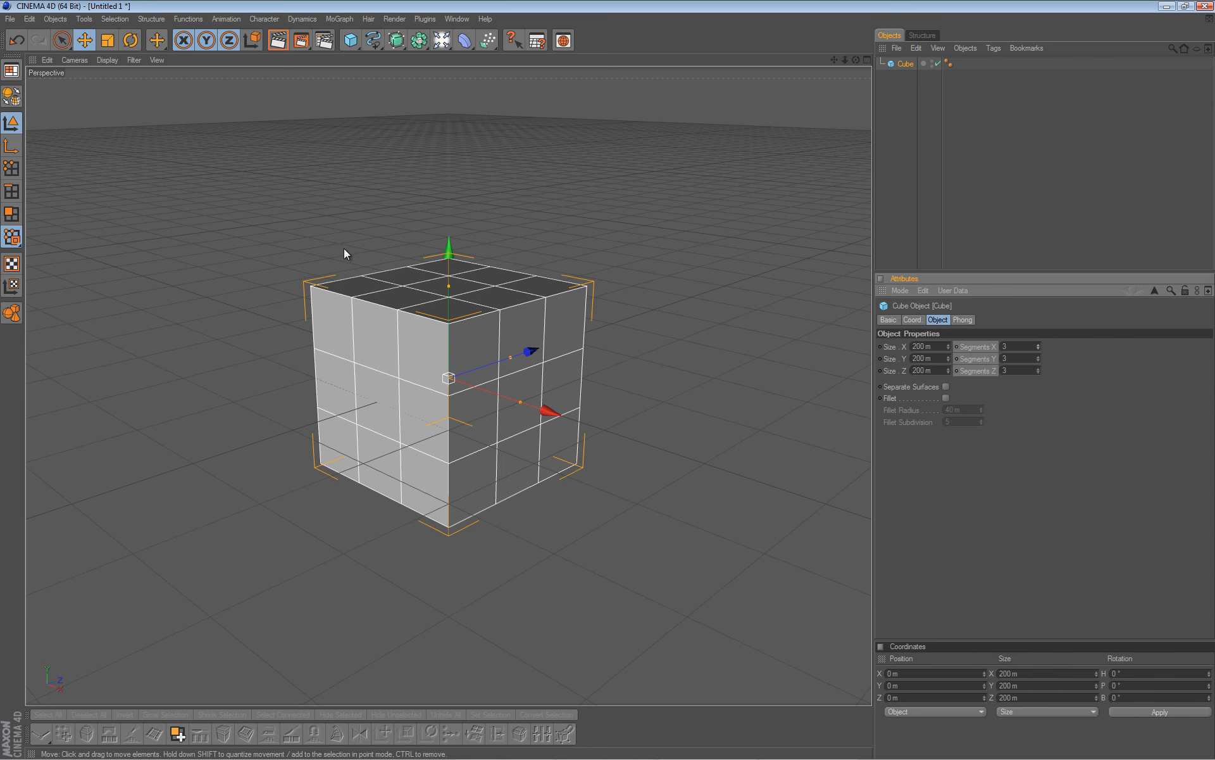
Make the cube editable and switch to polygon editing mode.
key(c)
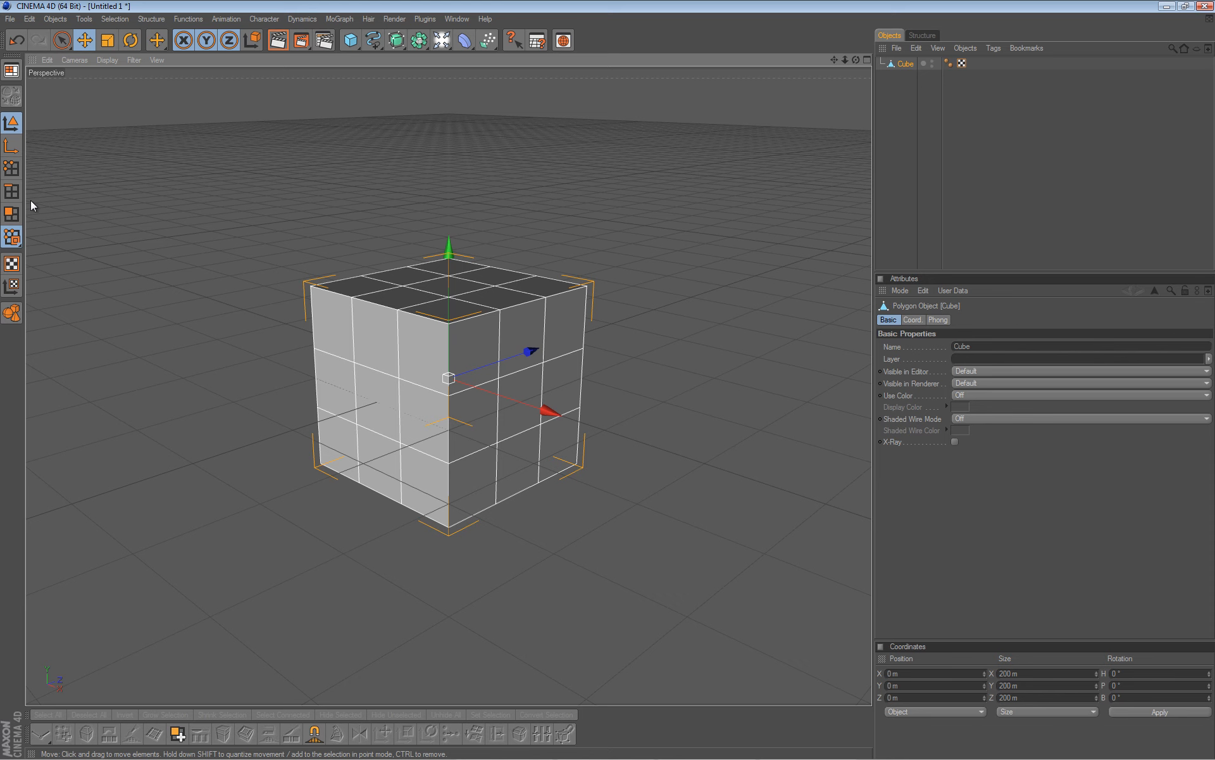
click(12, 213)
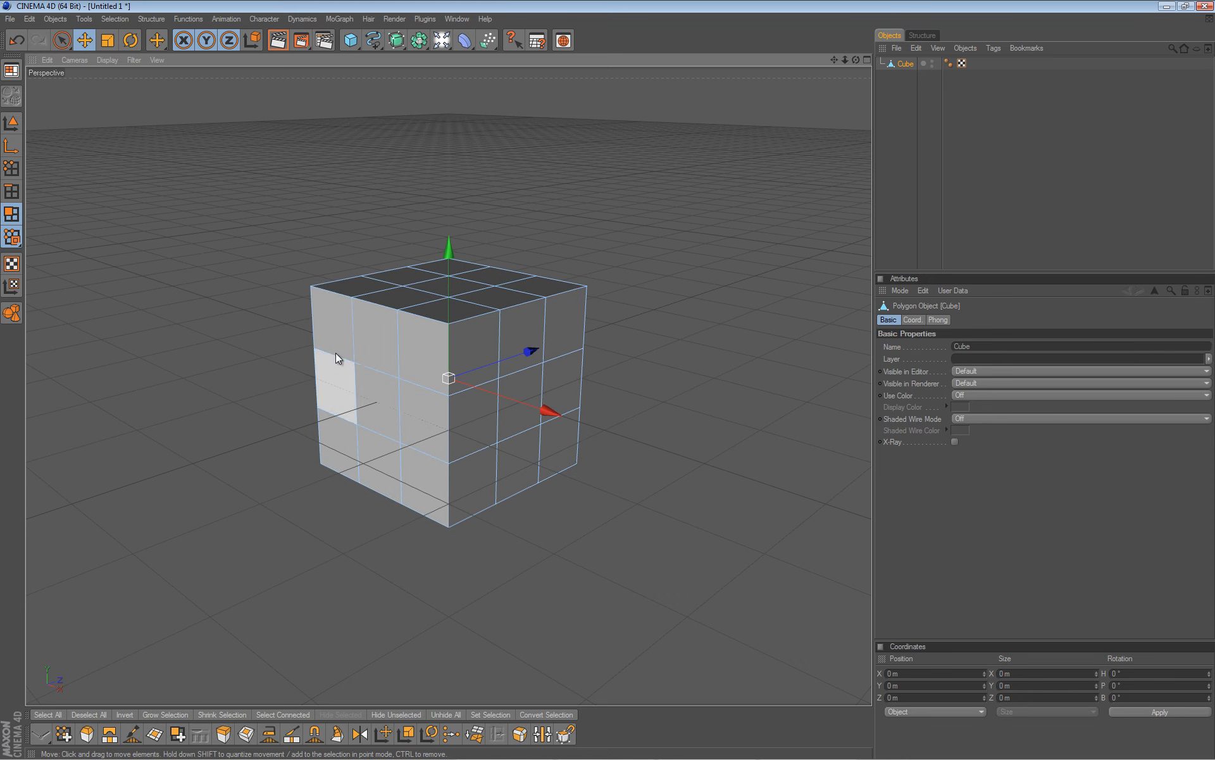
scroll(609, 378, up, 5)
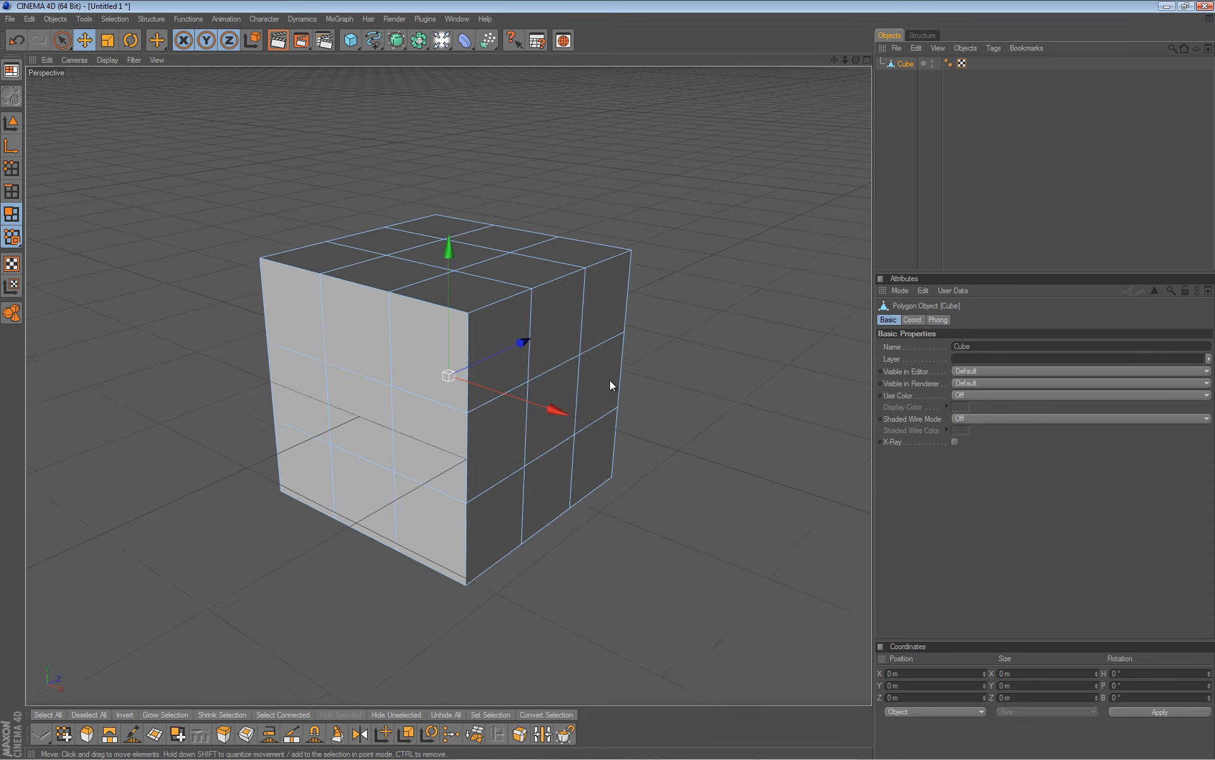
scroll(609, 384, up, 1)
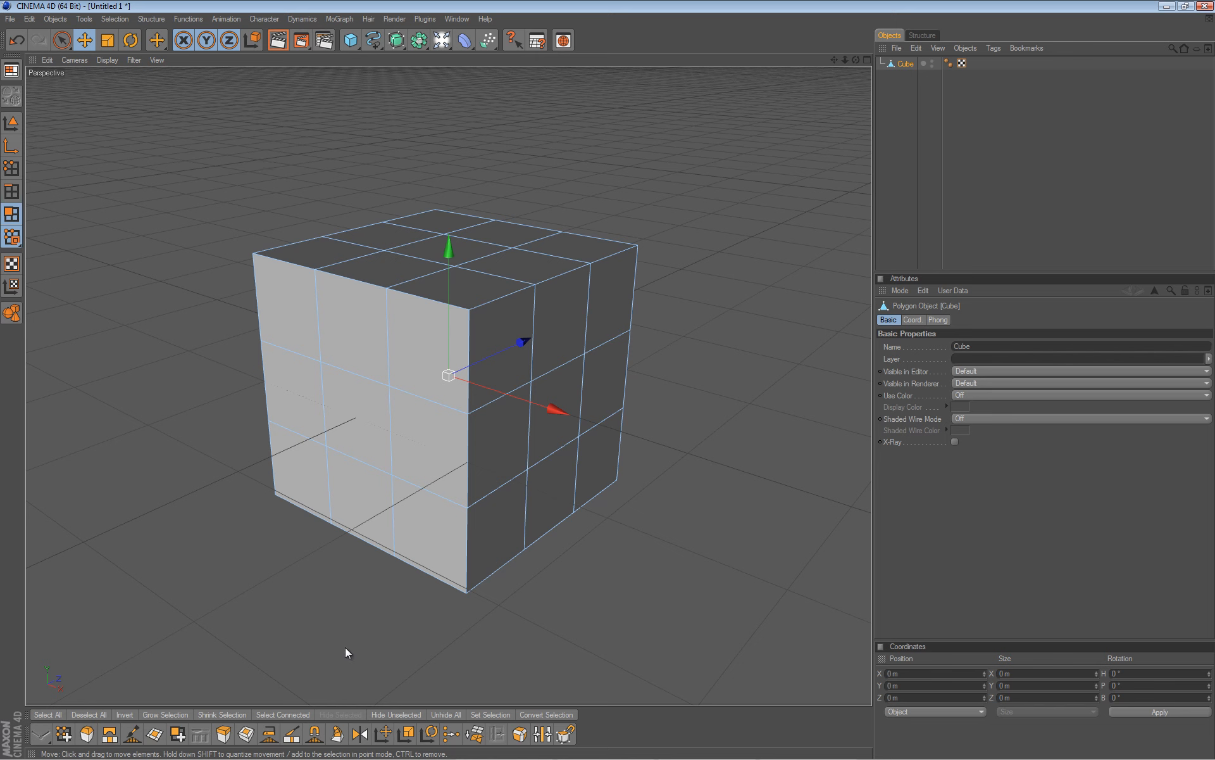
Hide the grid in the perspective viewport.
click(134, 60)
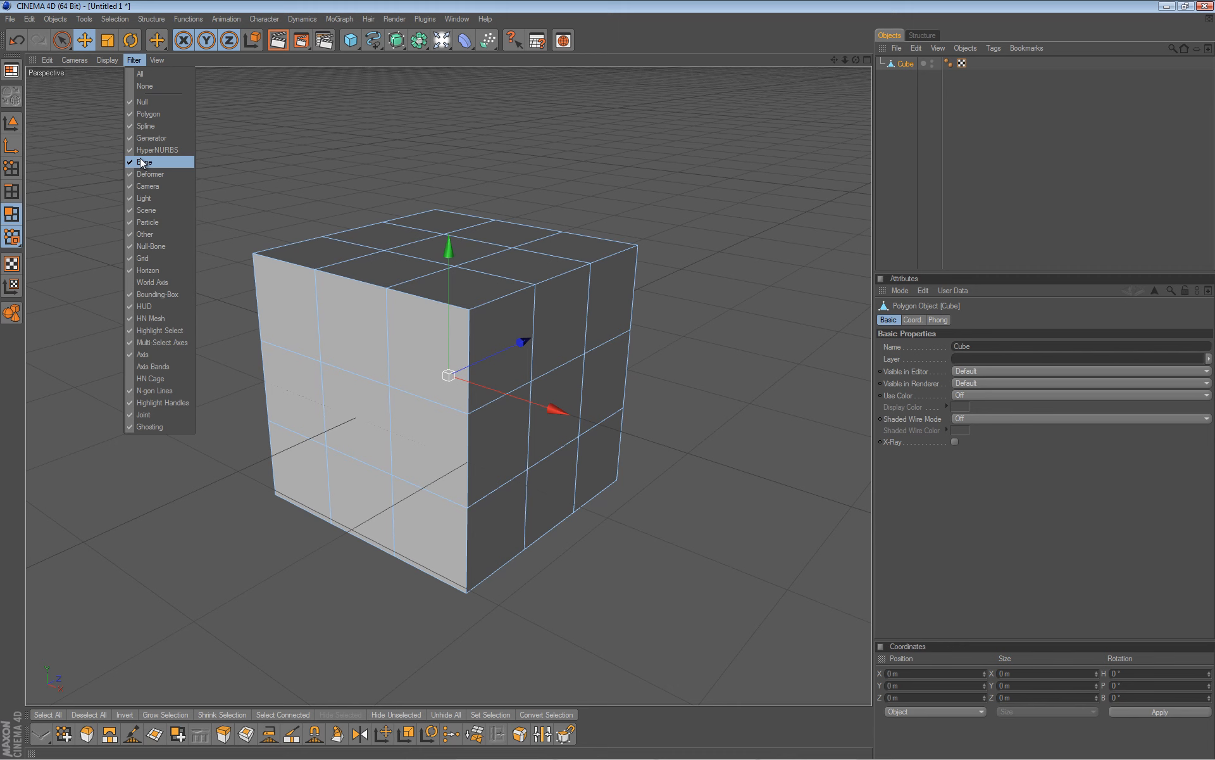
click(159, 257)
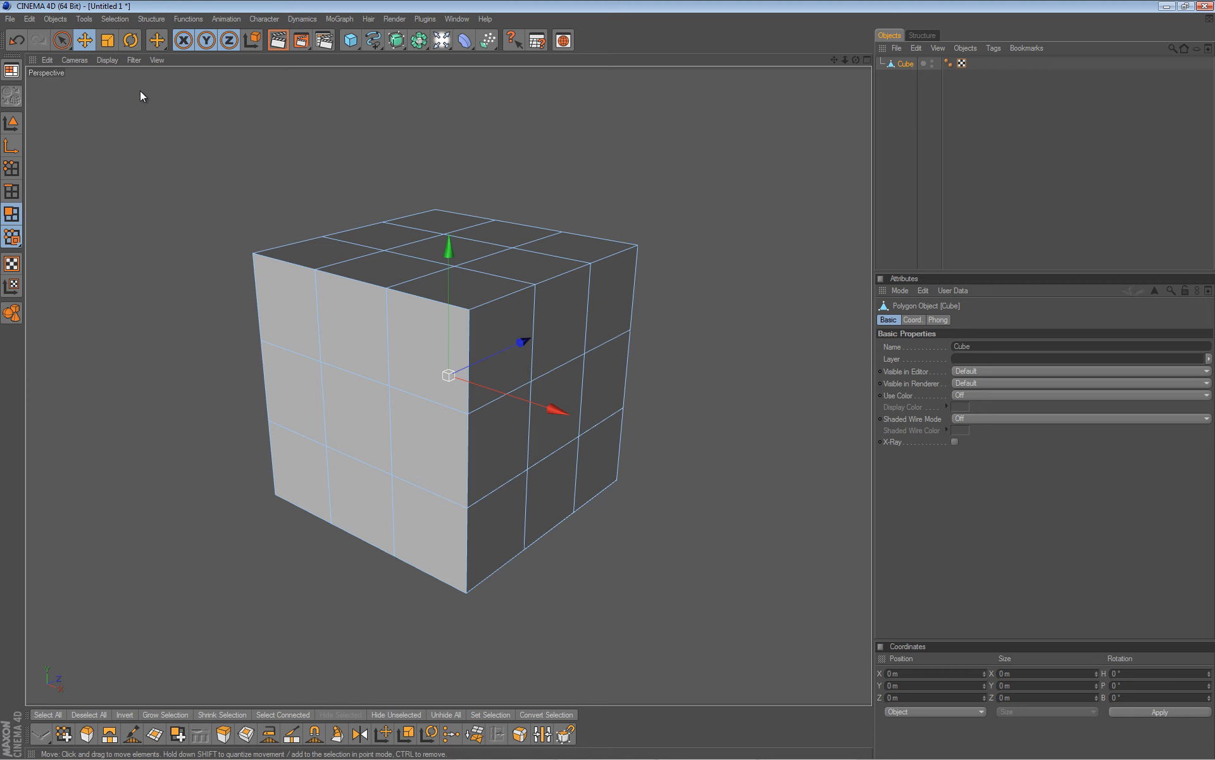
click(48, 59)
click(107, 60)
mouse_move(159, 60)
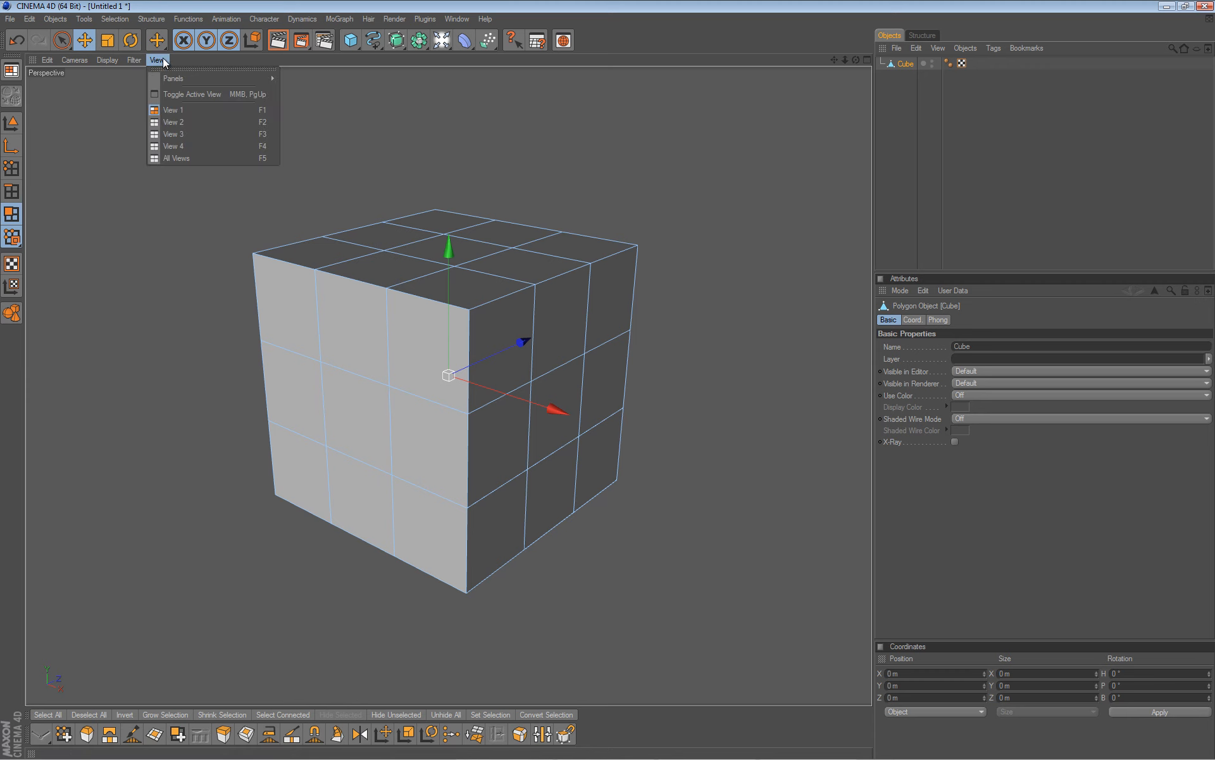
click(336, 62)
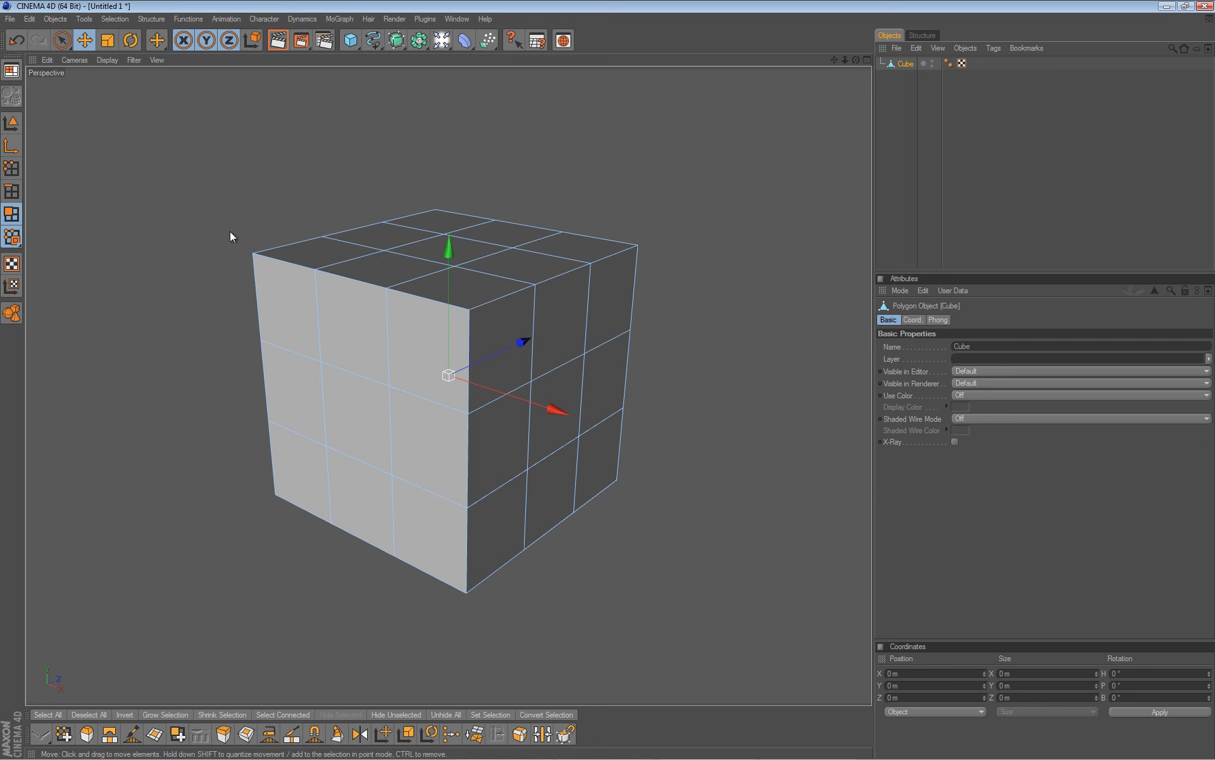
Select the two-by-two block of polygons in the upper +Z corner of the cube's +X face using Live Selection.
click(64, 43)
drag(100, 51, 81, 52)
click(427, 467)
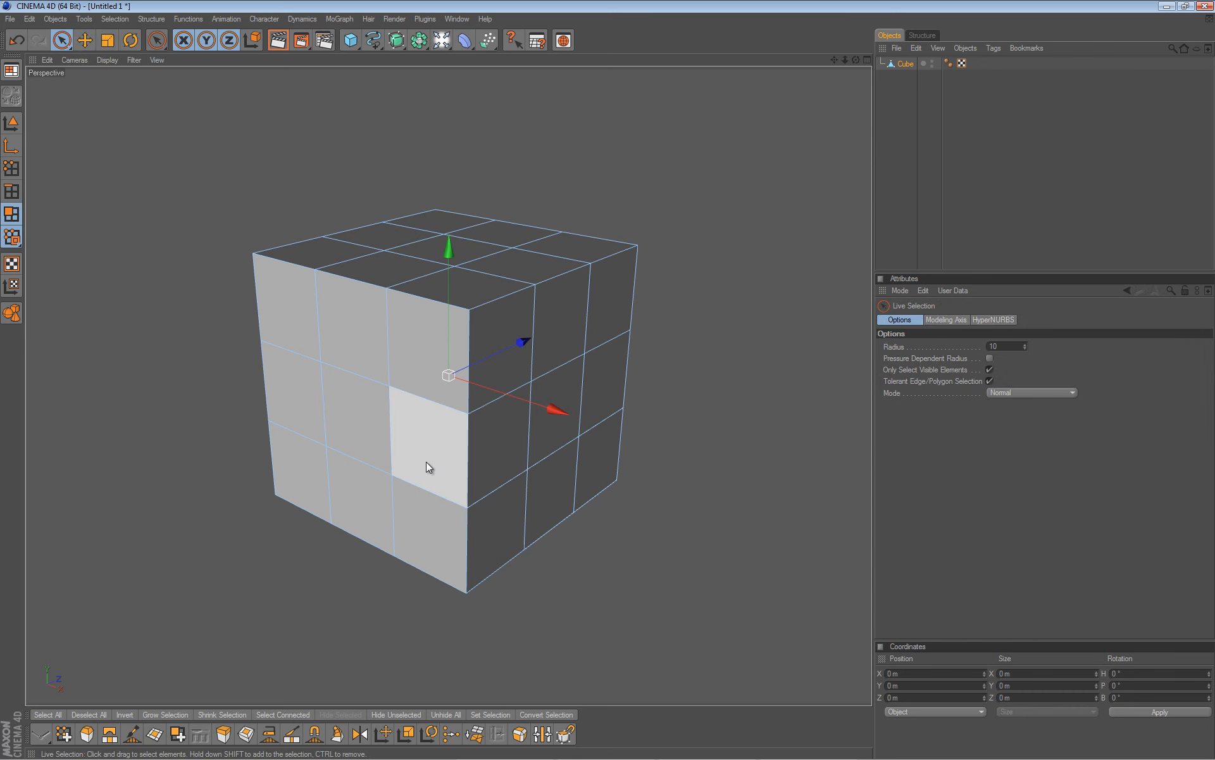
drag(565, 323, 558, 405)
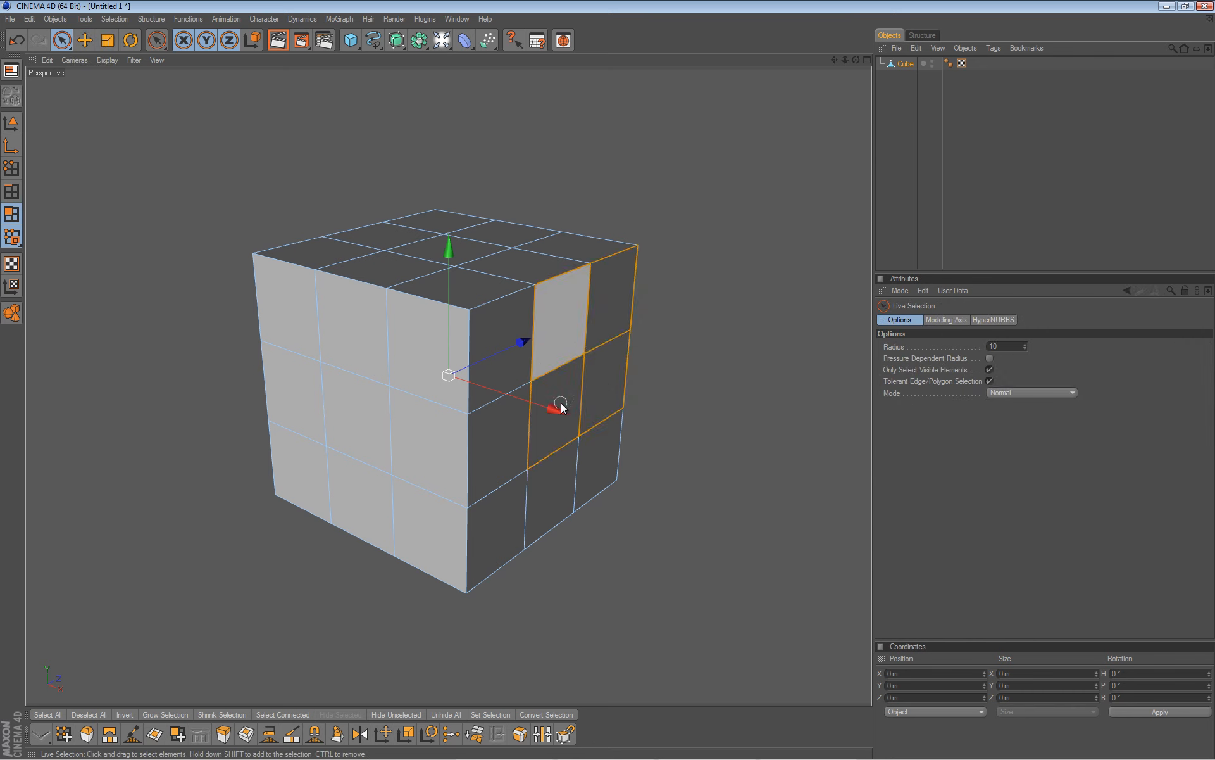
alt+drag(550, 360, 500, 320)
scroll(610, 380, up, 1)
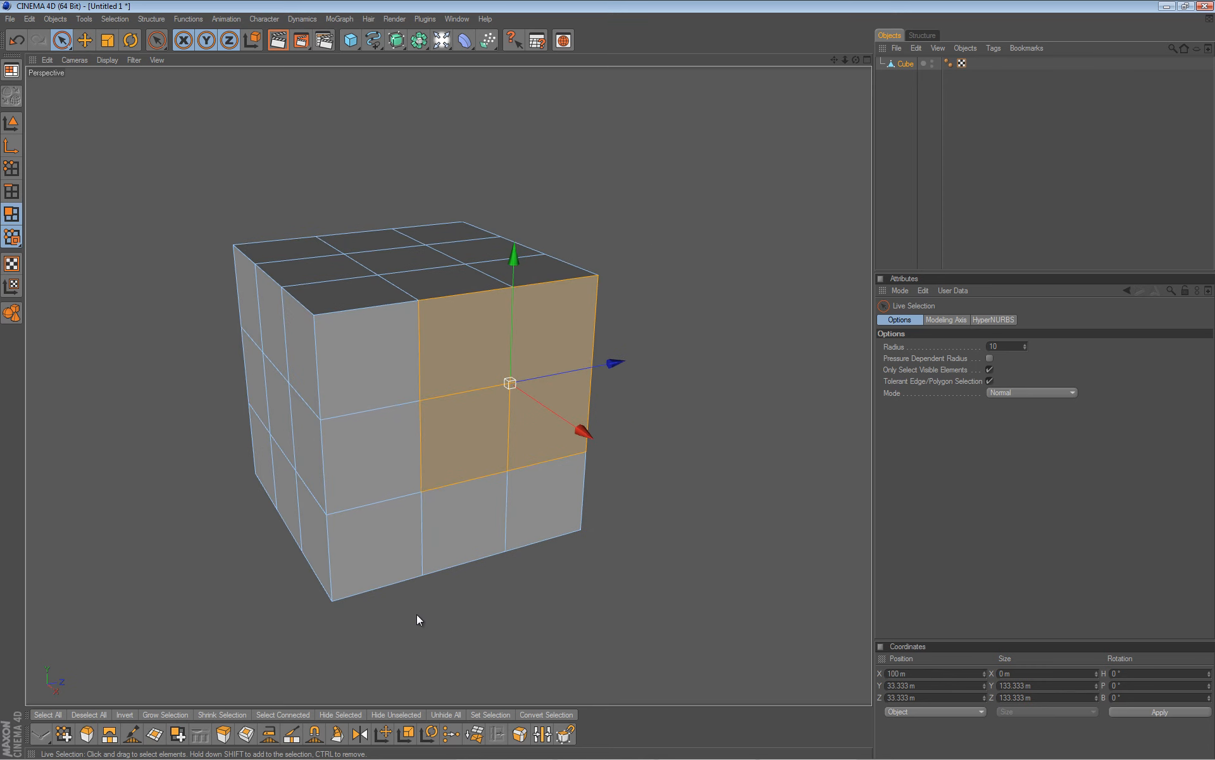
Matrix Extrude the four selected polygons outward in 8 steps with a Z move of about 55 m per step.
click(338, 734)
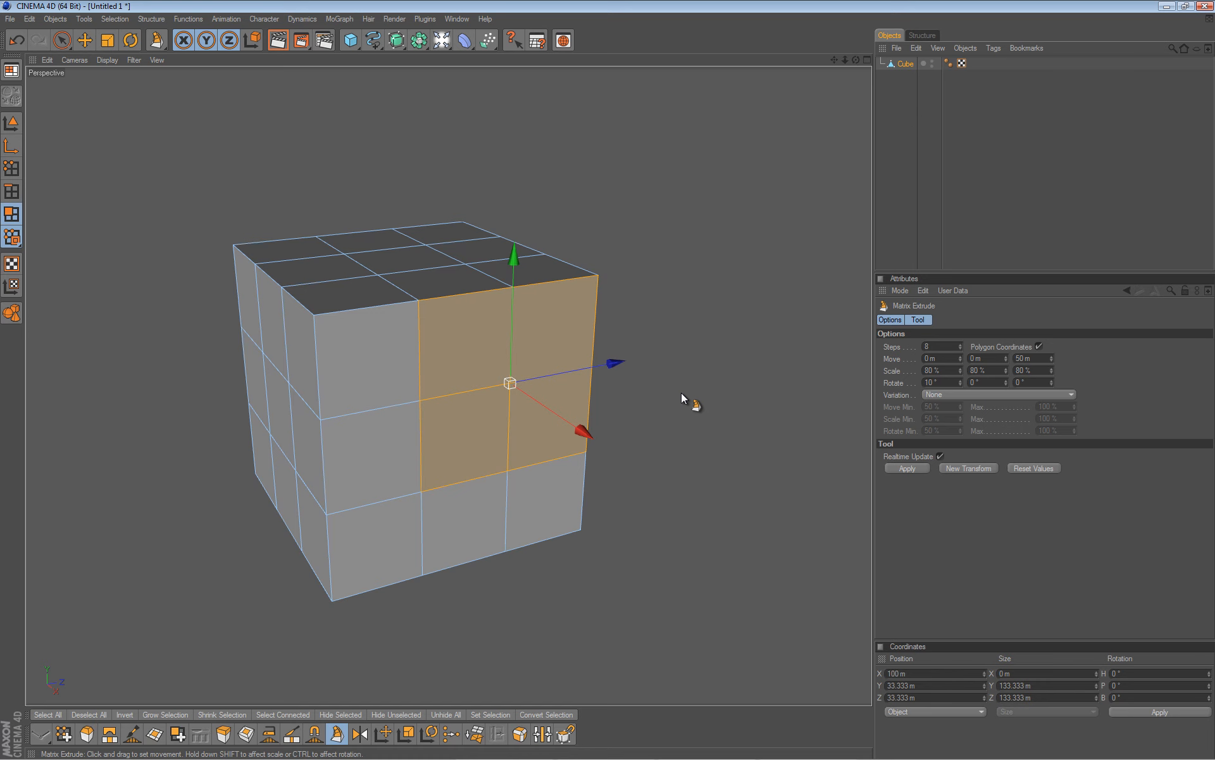
drag(681, 394, 610, 380)
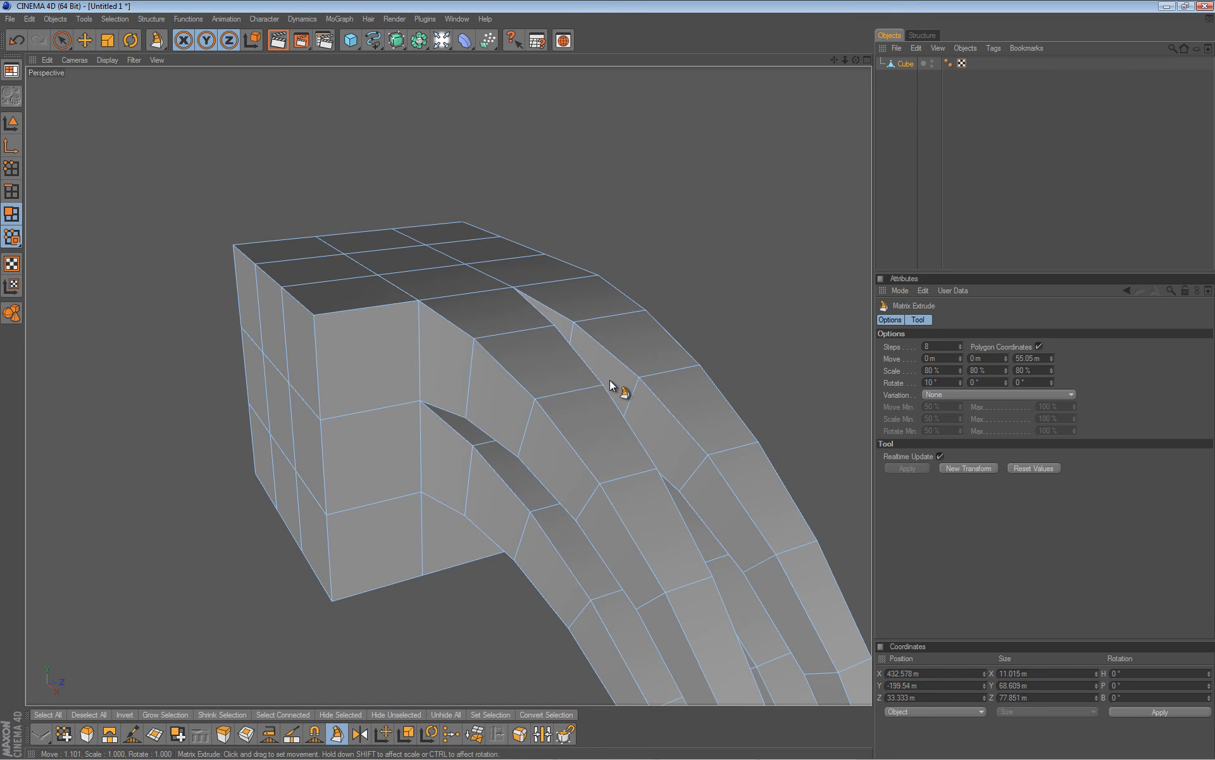
alt+right_drag(598, 368, 547, 381)
alt+drag(378, 526, 609, 379)
alt+middle_drag(608, 379, 609, 380)
alt+right_drag(607, 380, 606, 379)
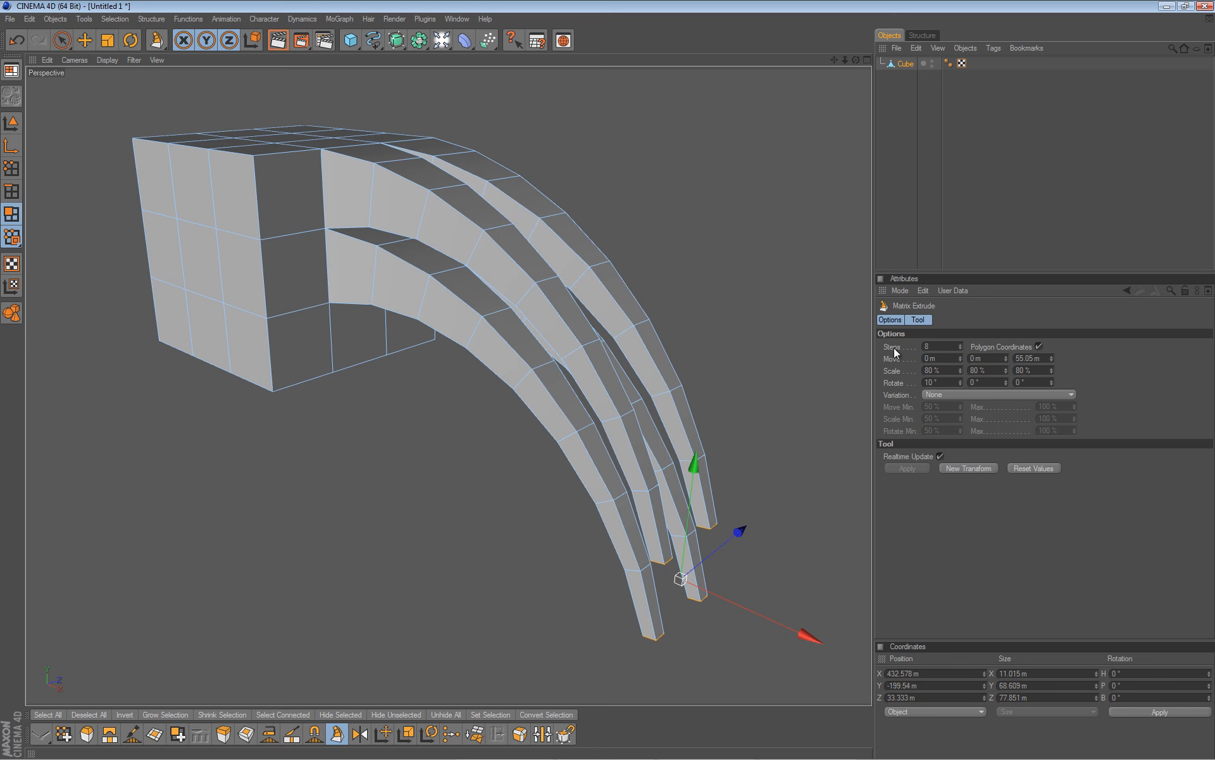
Adjust the Matrix Extrude to 5 steps, X move 1.9 m, Y scale 82% and a first rotation value of -8°.
click(960, 350)
click(961, 351)
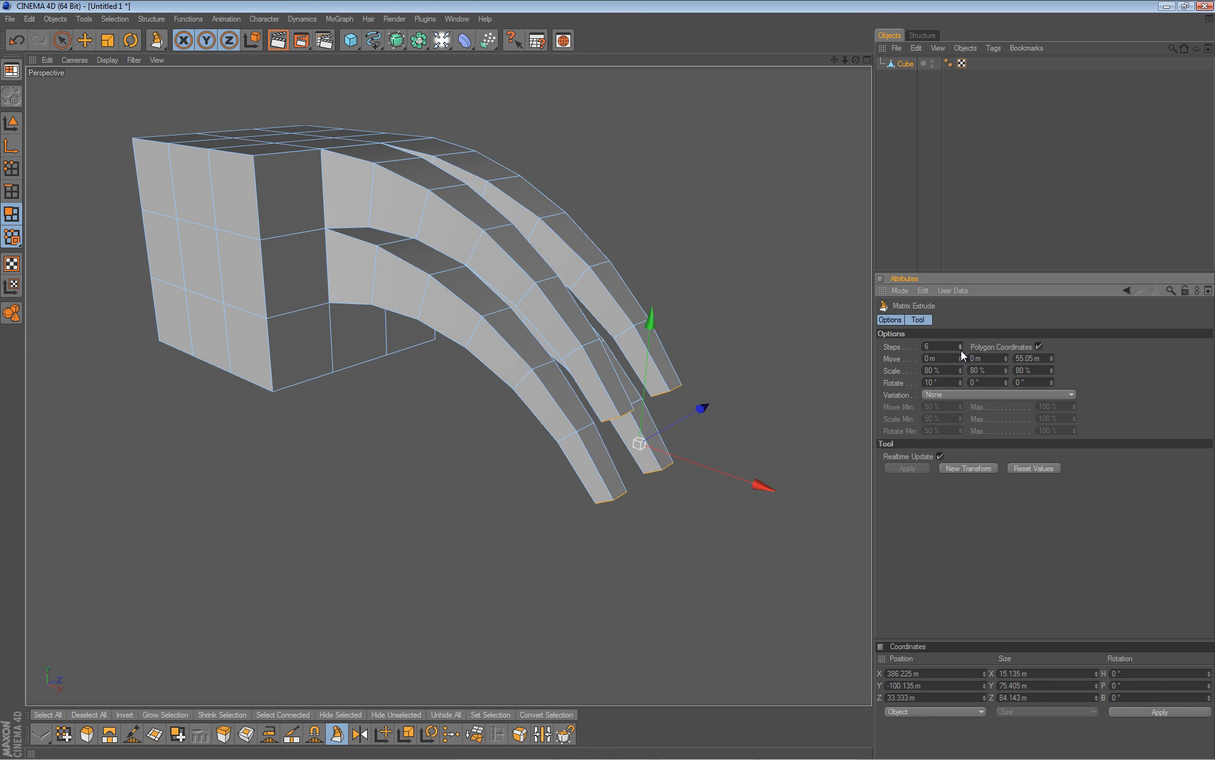
click(961, 351)
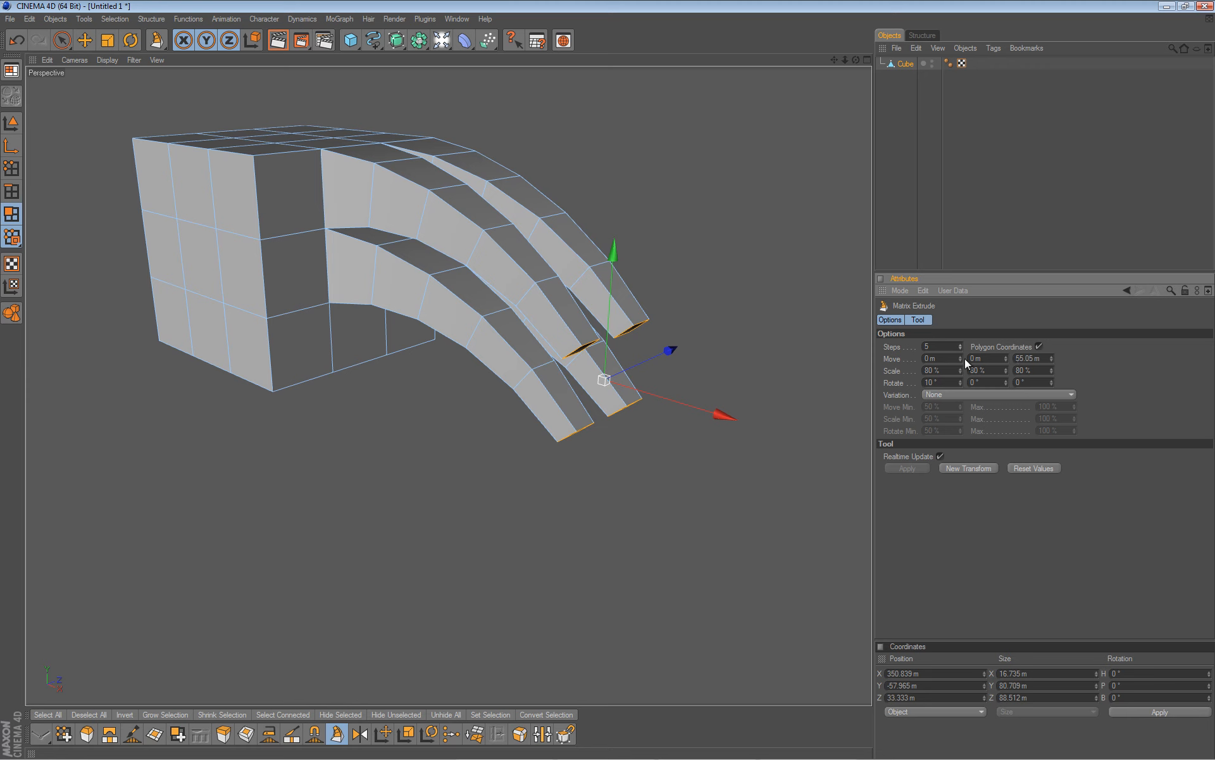
drag(962, 357, 964, 370)
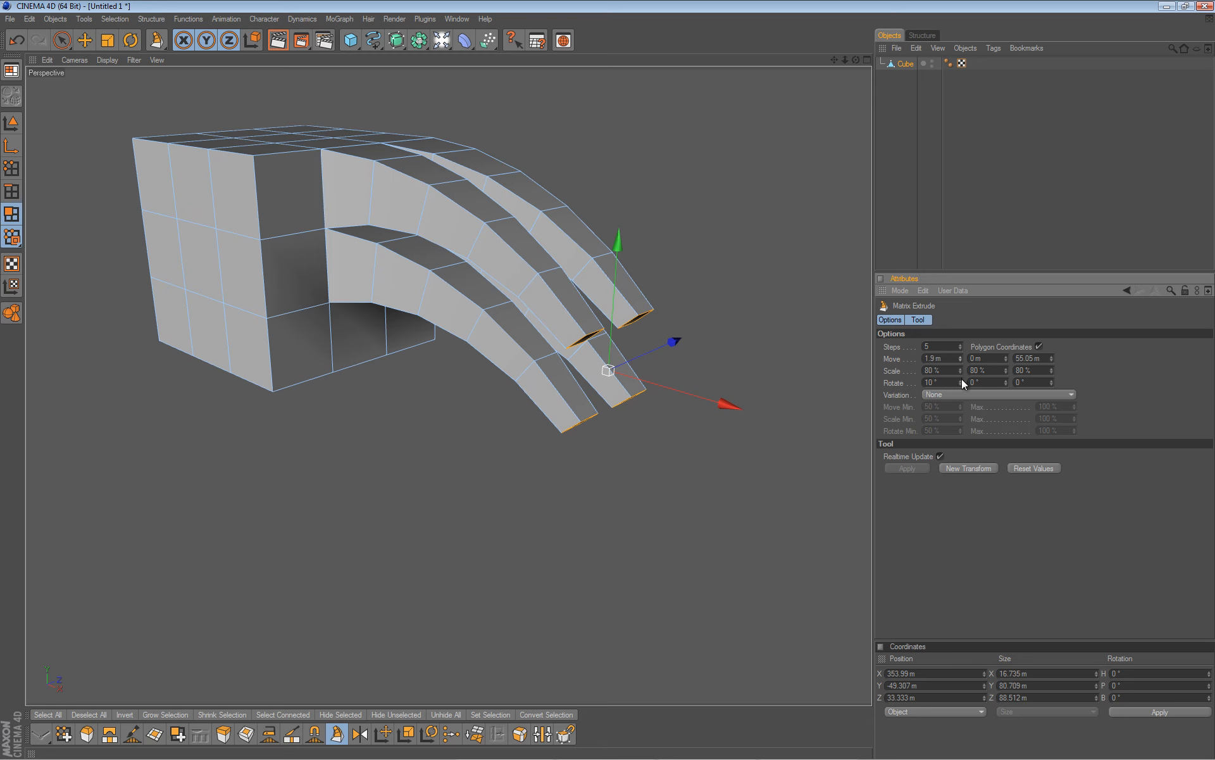
drag(1007, 369, 958, 384)
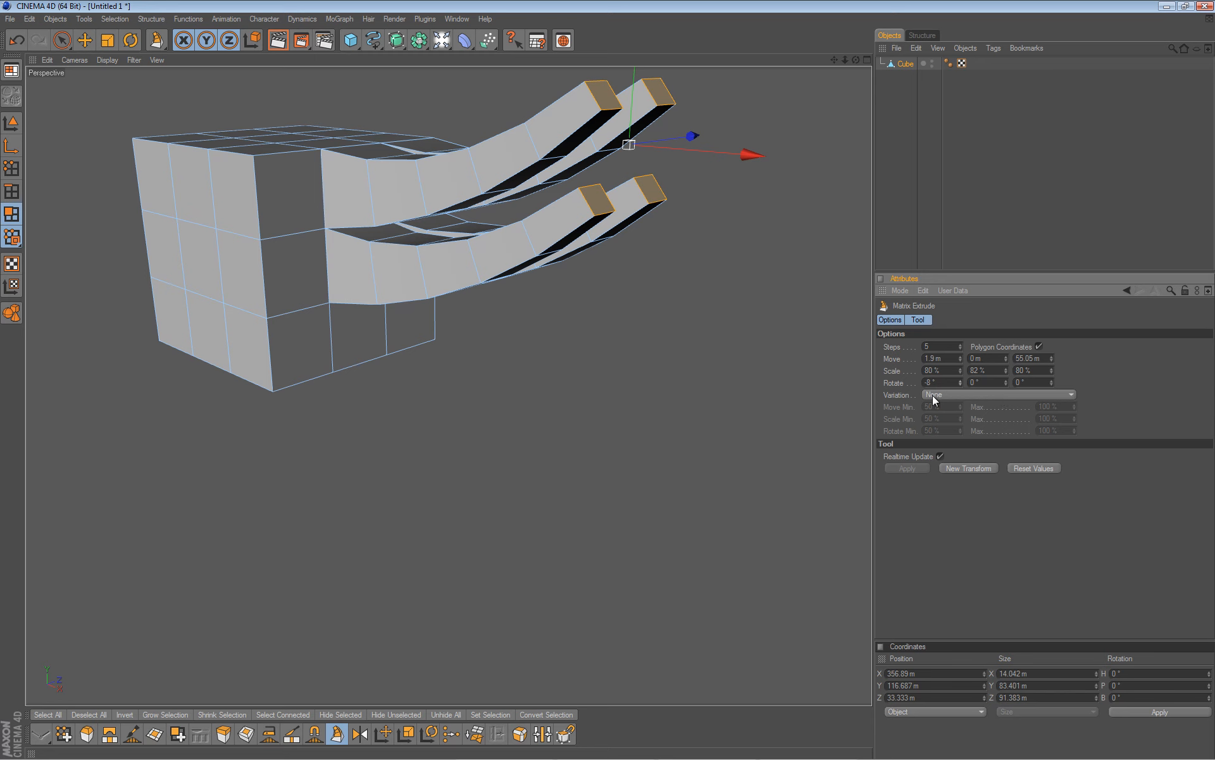
Set the Matrix Extrude variation to Per Step and finish the extrusion.
click(1074, 394)
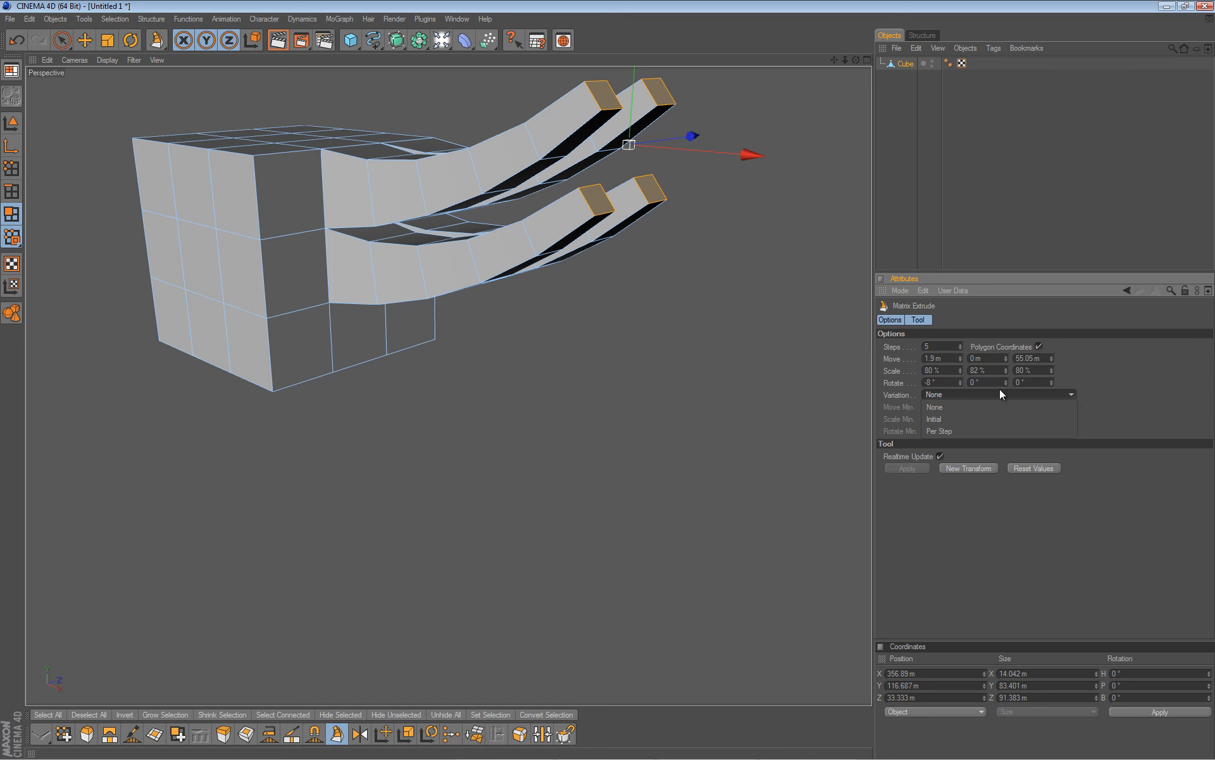
click(963, 431)
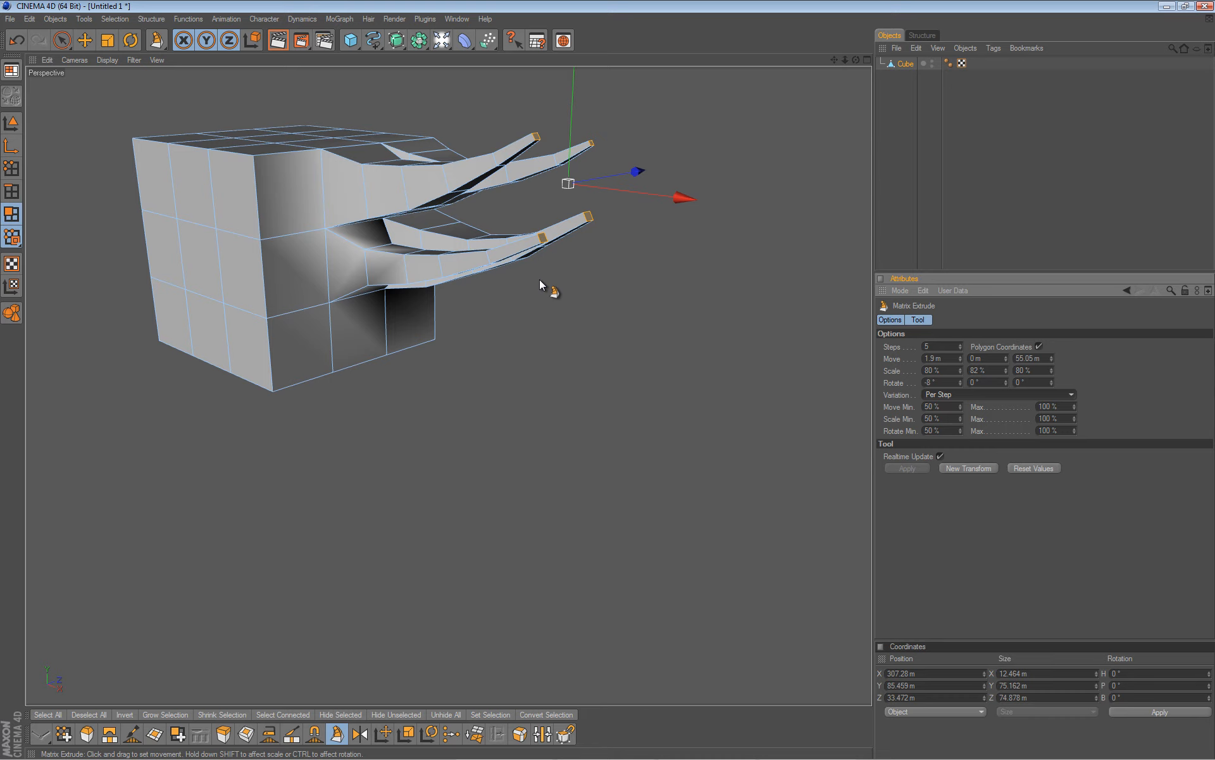
alt+drag(539, 279, 533, 239)
alt+middle_drag(533, 239, 614, 461)
alt+right_drag(525, 275, 620, 384)
alt+middle_drag(488, 256, 528, 259)
alt+drag(608, 379, 608, 382)
alt+right_drag(607, 381, 609, 381)
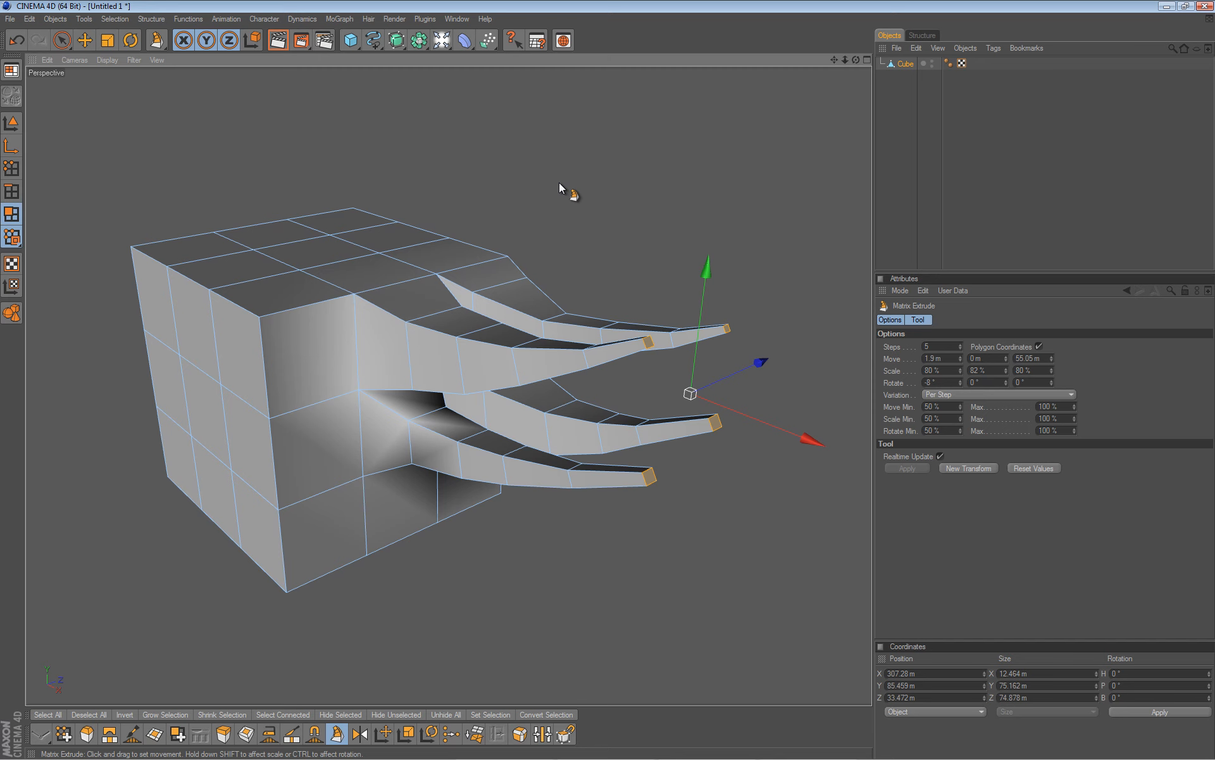
key(e)
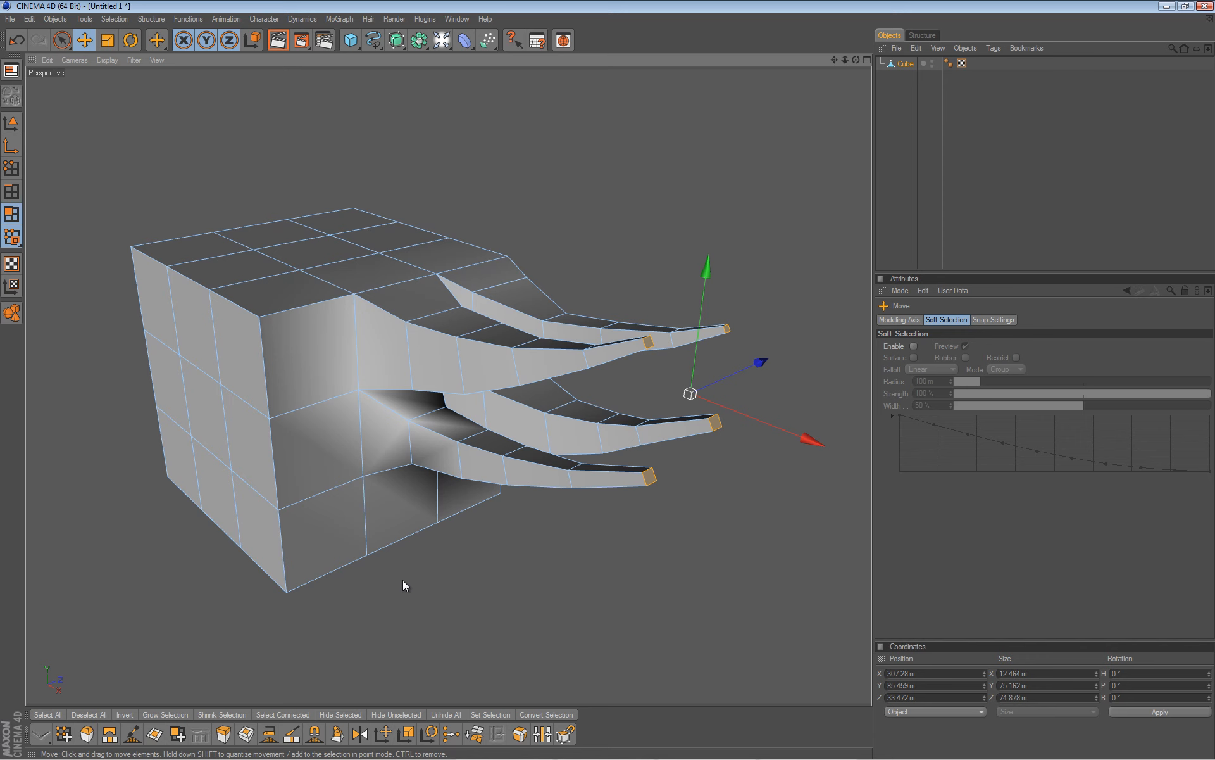
Use the Magnet tool with Bell falloff and 100 m radius to nudge the tip of the upper far extruded arm.
click(316, 735)
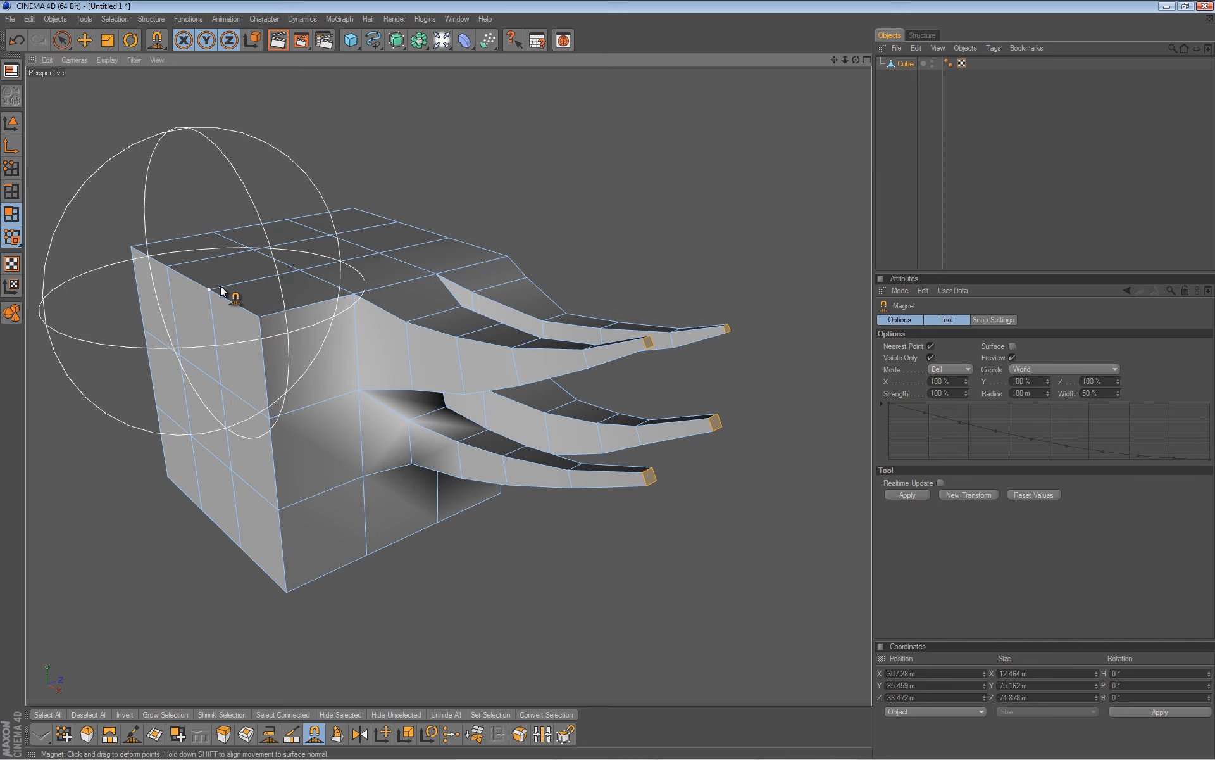
alt+middle_drag(279, 318, 345, 320)
alt+right_drag(374, 356, 360, 356)
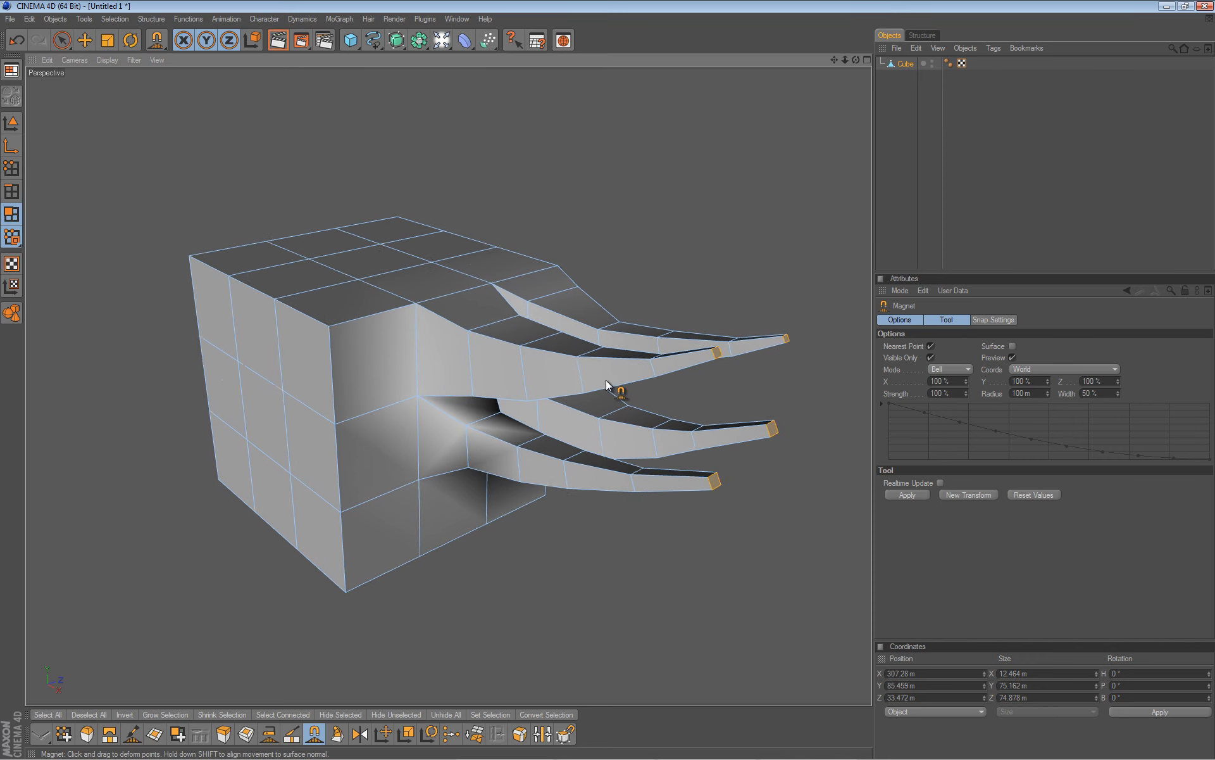
scroll(606, 383, down, 2)
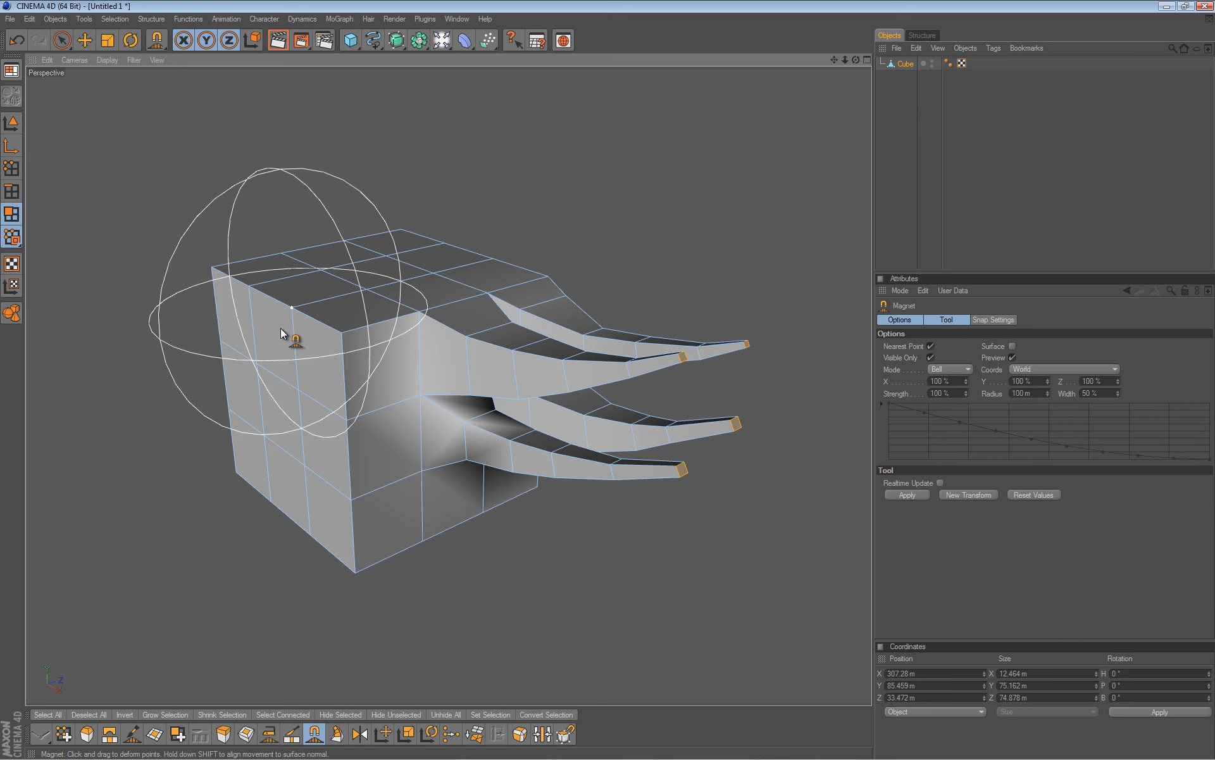
alt+drag(280, 328, 599, 382)
alt+middle_drag(599, 382, 528, 409)
scroll(612, 379, up, 4)
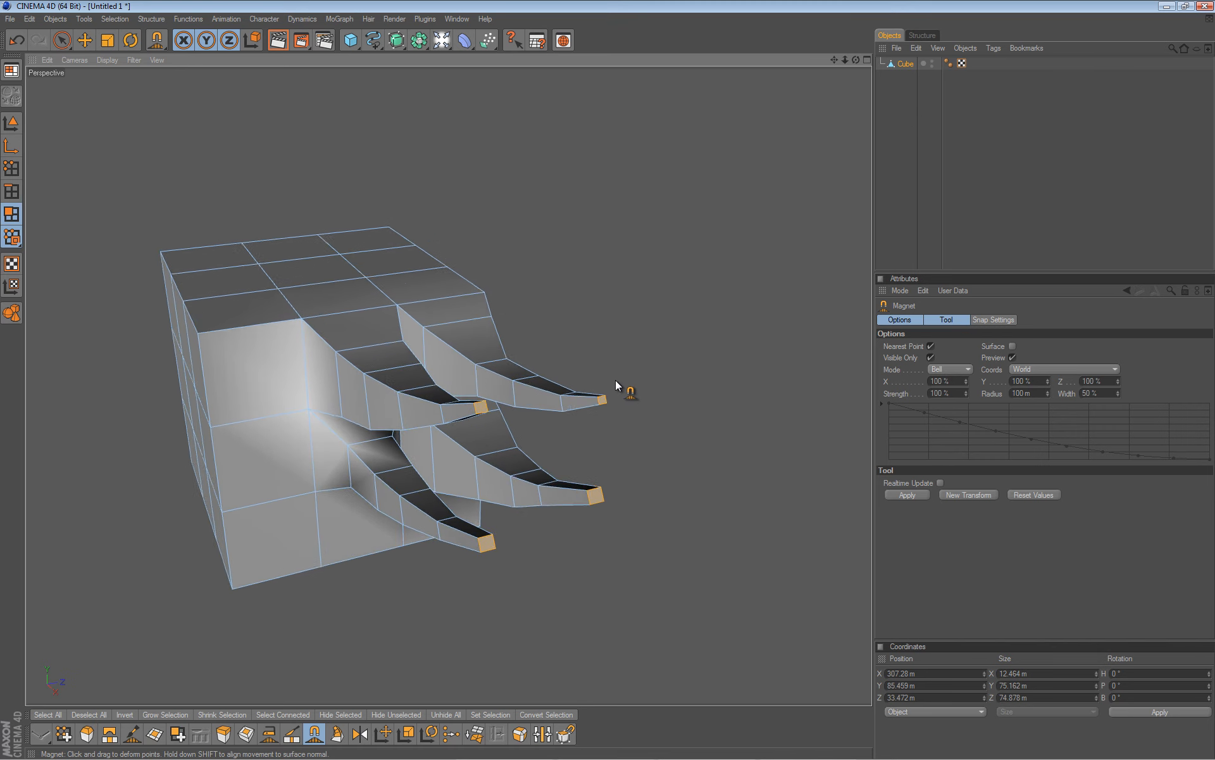
alt+drag(593, 384, 611, 380)
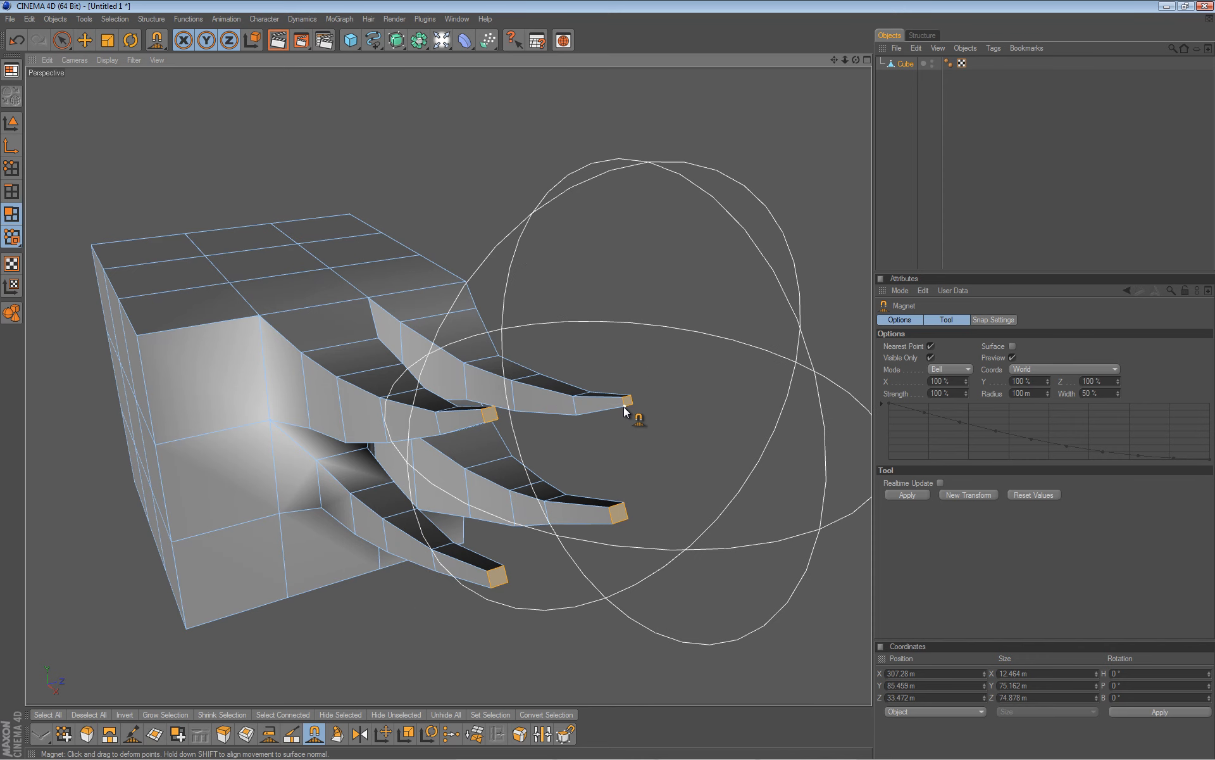
drag(628, 401, 300, 383)
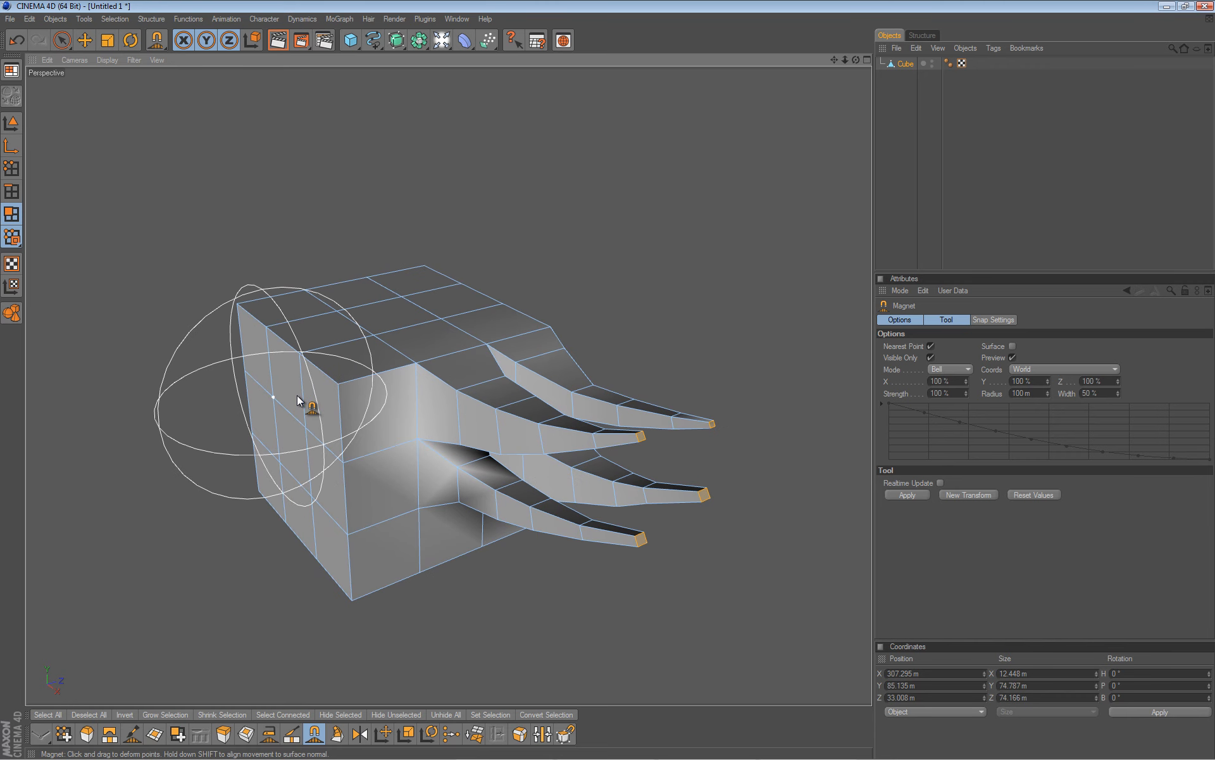
Deselect all polygons and pull the cube's near upper corner up and inward with the Magnet.
key(ctrl+shift+a)
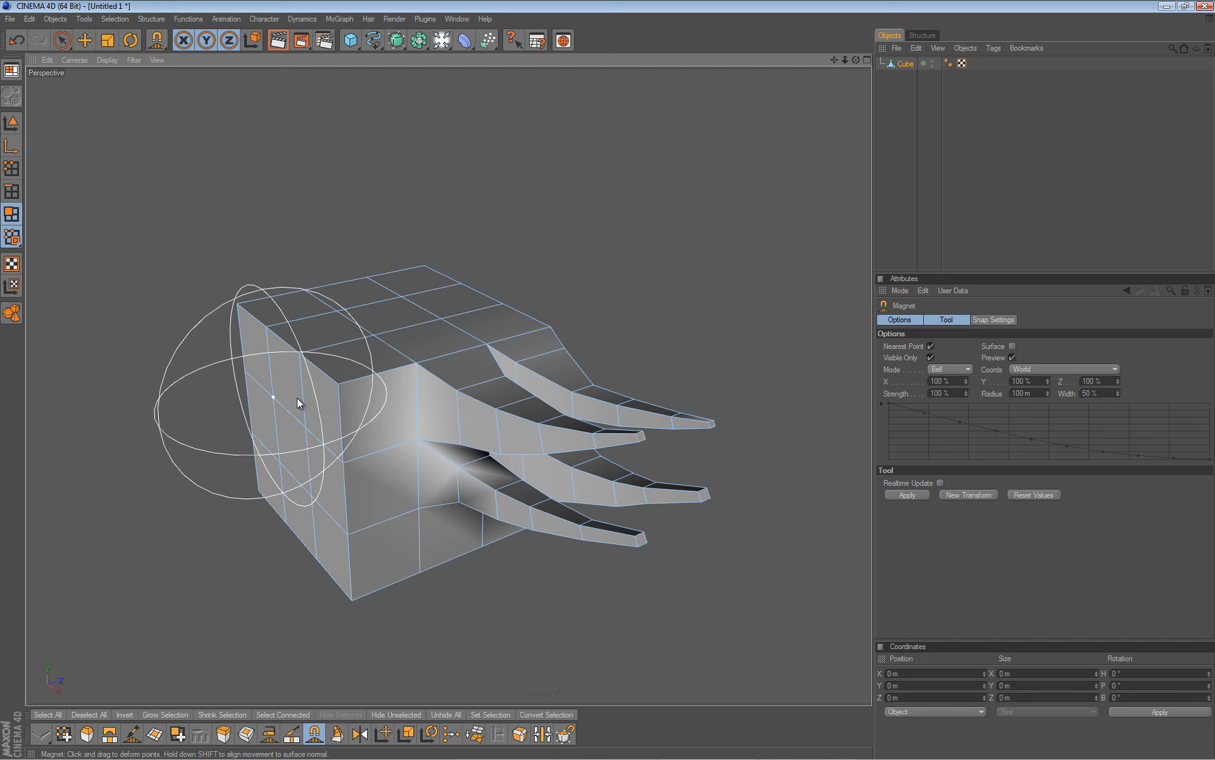
drag(318, 379, 386, 280)
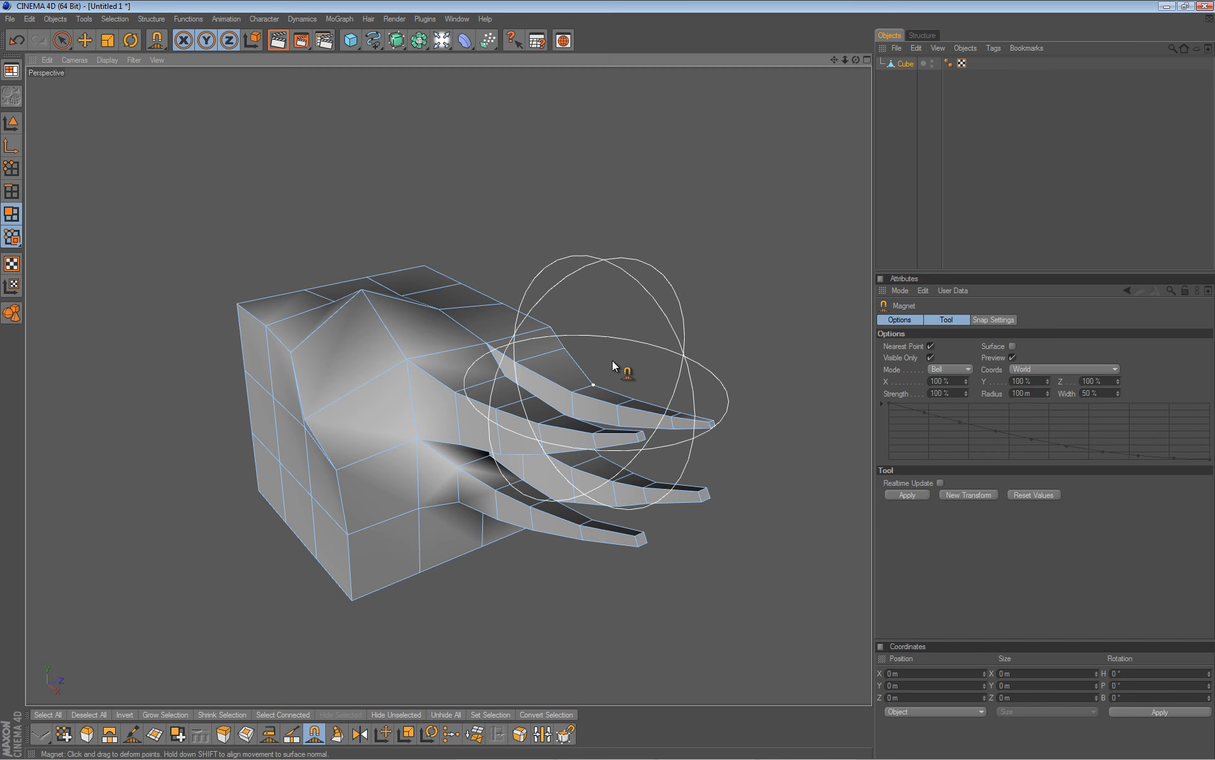
Enable soft selection for the Move tool, then in point mode select the upper-edge point beside the pulled corner.
alt+drag(561, 364, 607, 382)
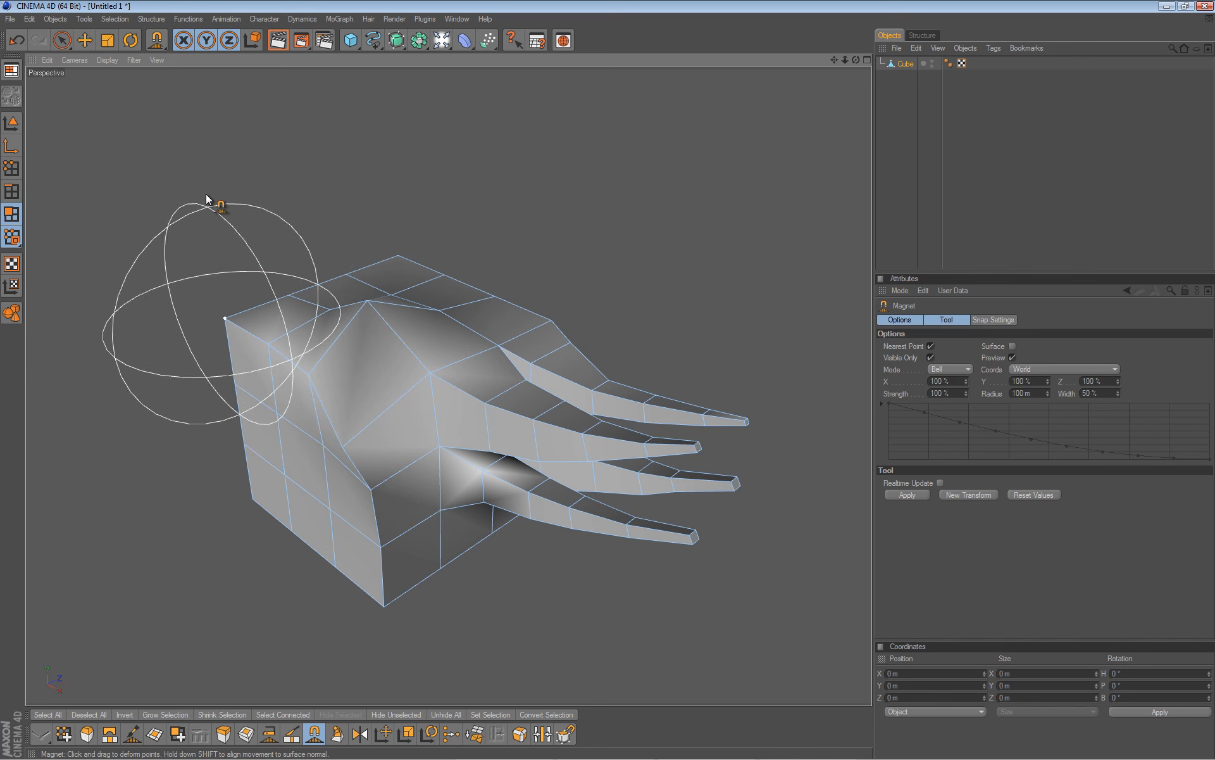
click(85, 40)
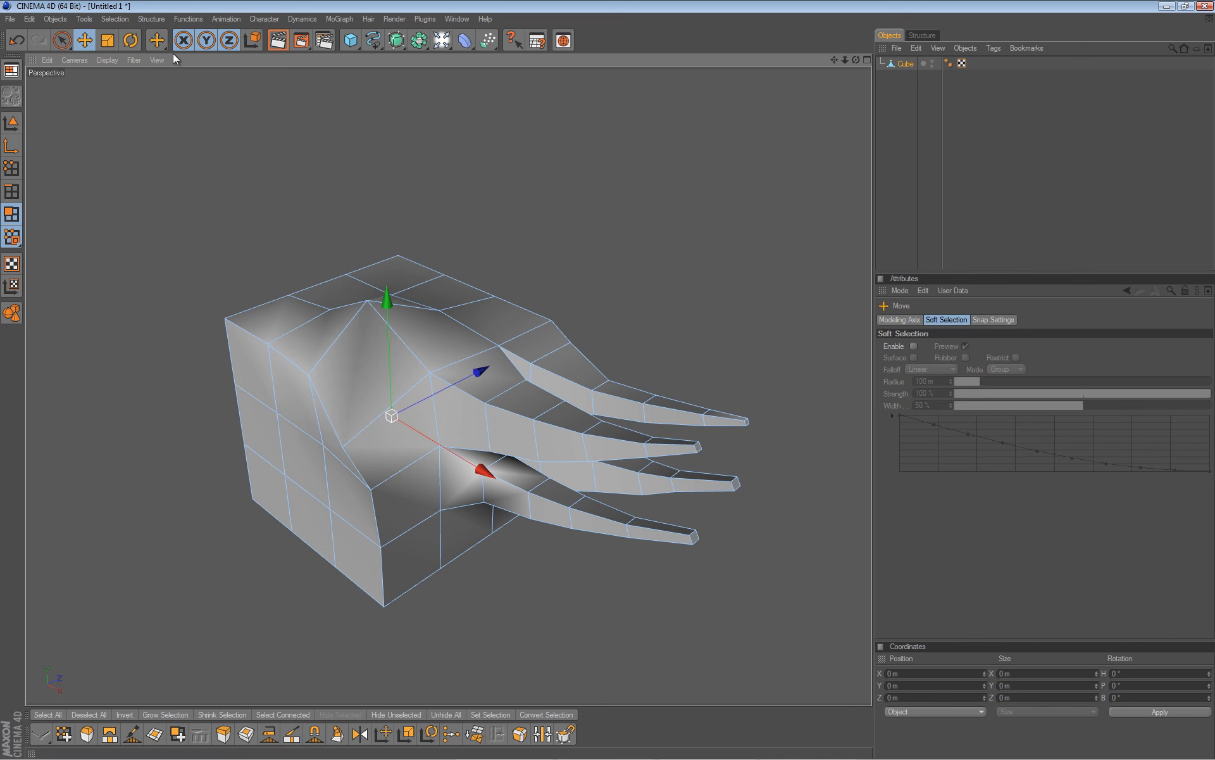
click(914, 345)
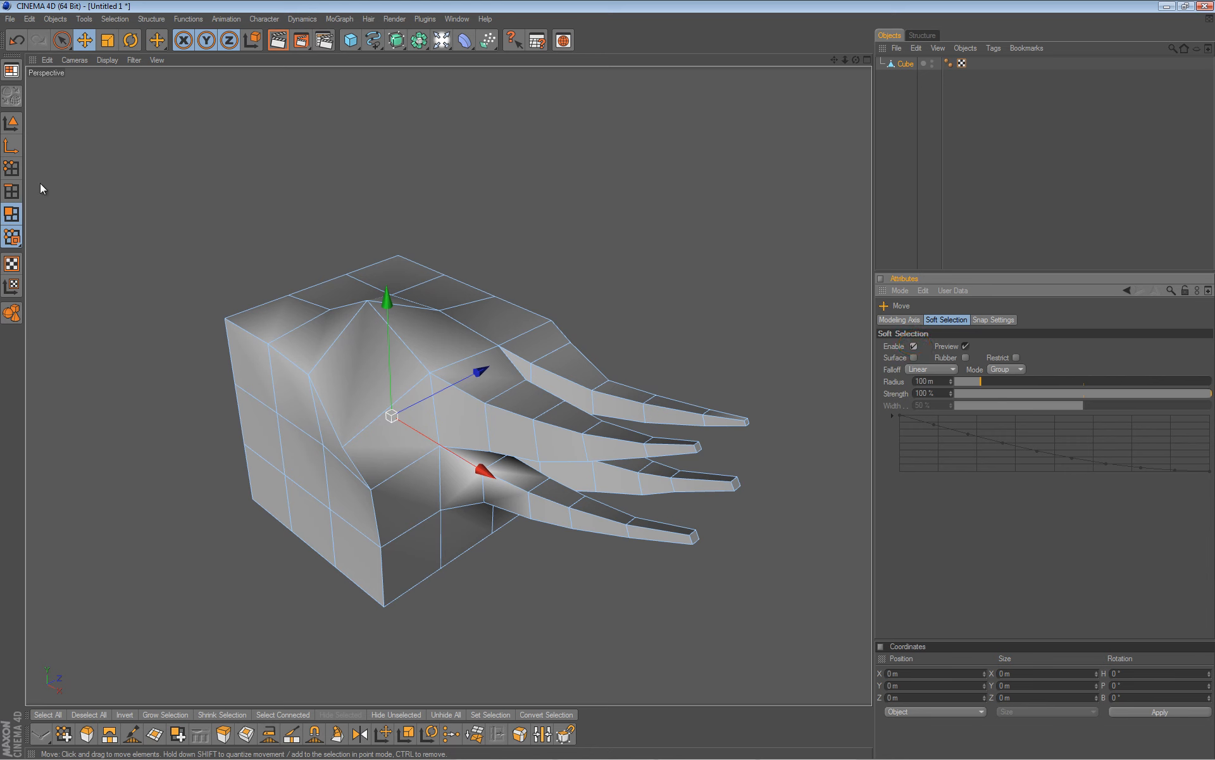
click(11, 168)
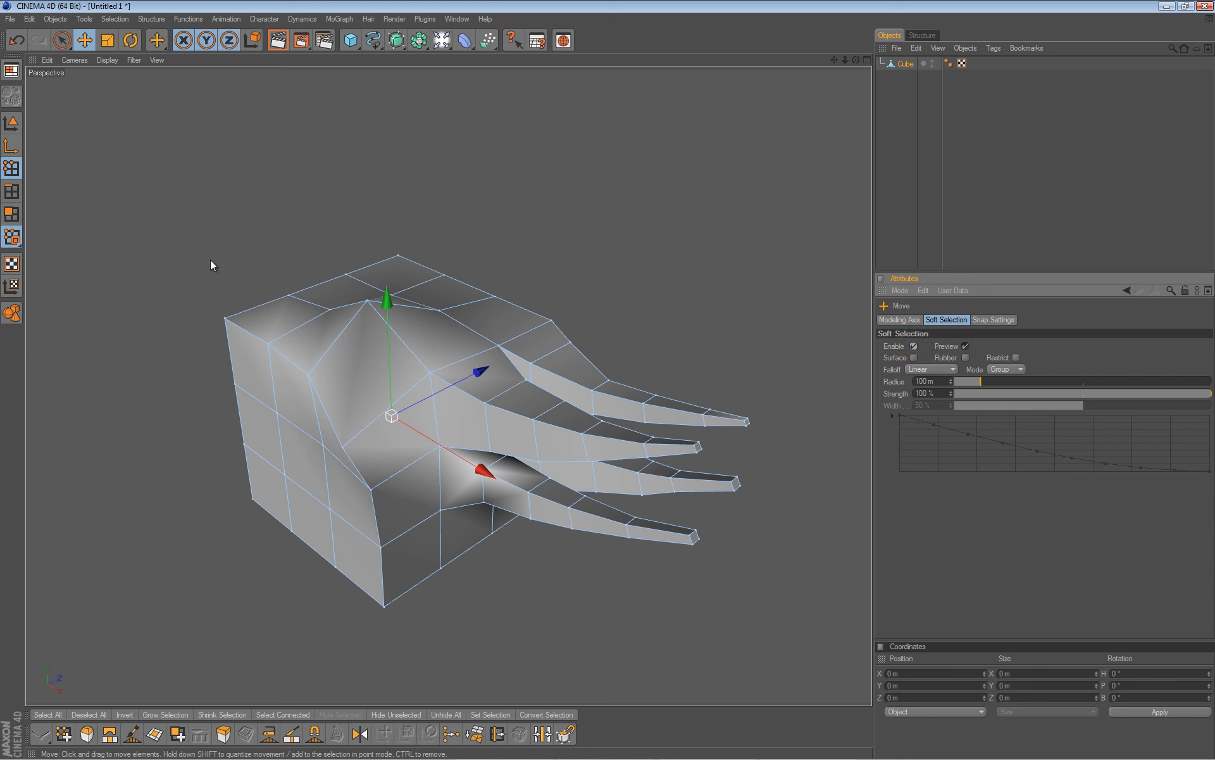
click(309, 374)
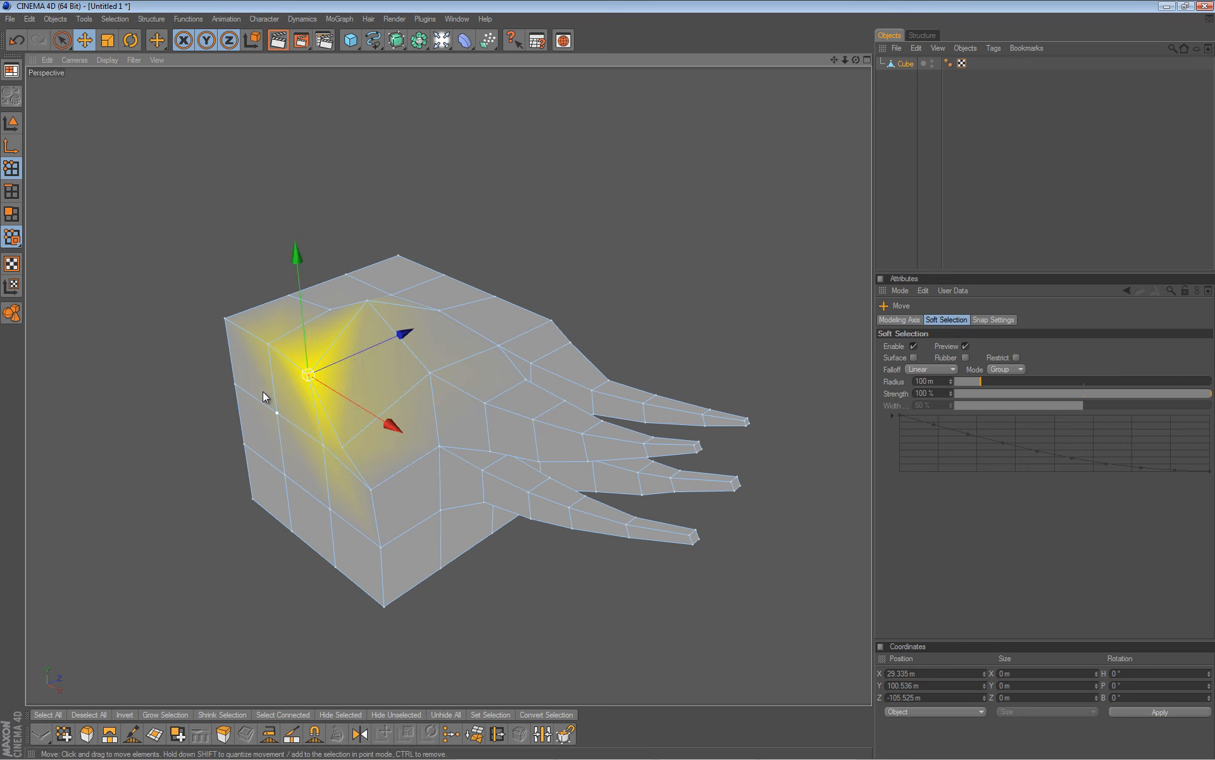
Move the selected point outward along Z to about -133 m with Linear falloff and 100 m radius.
alt+drag(264, 392, 610, 381)
alt+middle_drag(610, 381, 610, 380)
alt+right_drag(610, 380, 614, 380)
alt+drag(318, 447, 606, 379)
alt+middle_drag(366, 408, 607, 380)
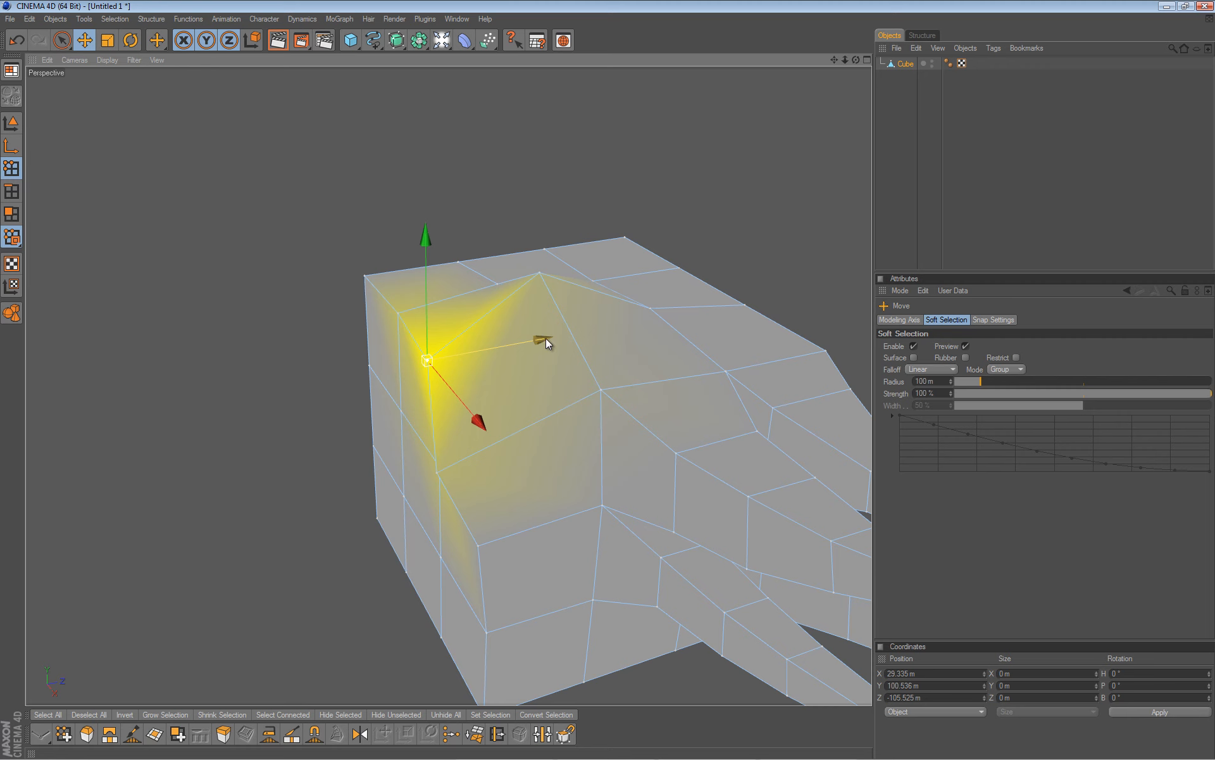
mouse_move(545, 338)
mouse_down()
mouse_move(612, 378)
mouse_move(538, 338)
mouse_up()
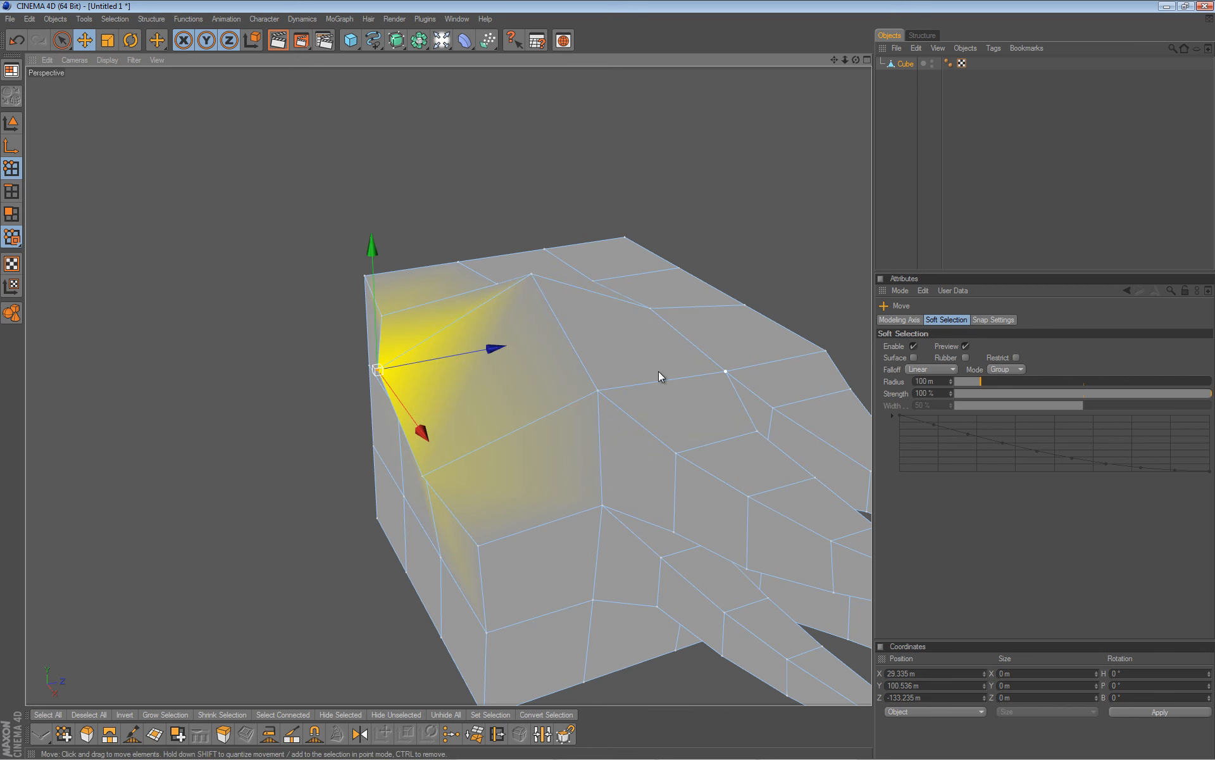
Set the soft selection to Bell falloff with a 362 m radius, and move the point along Z to about -71 m.
click(949, 370)
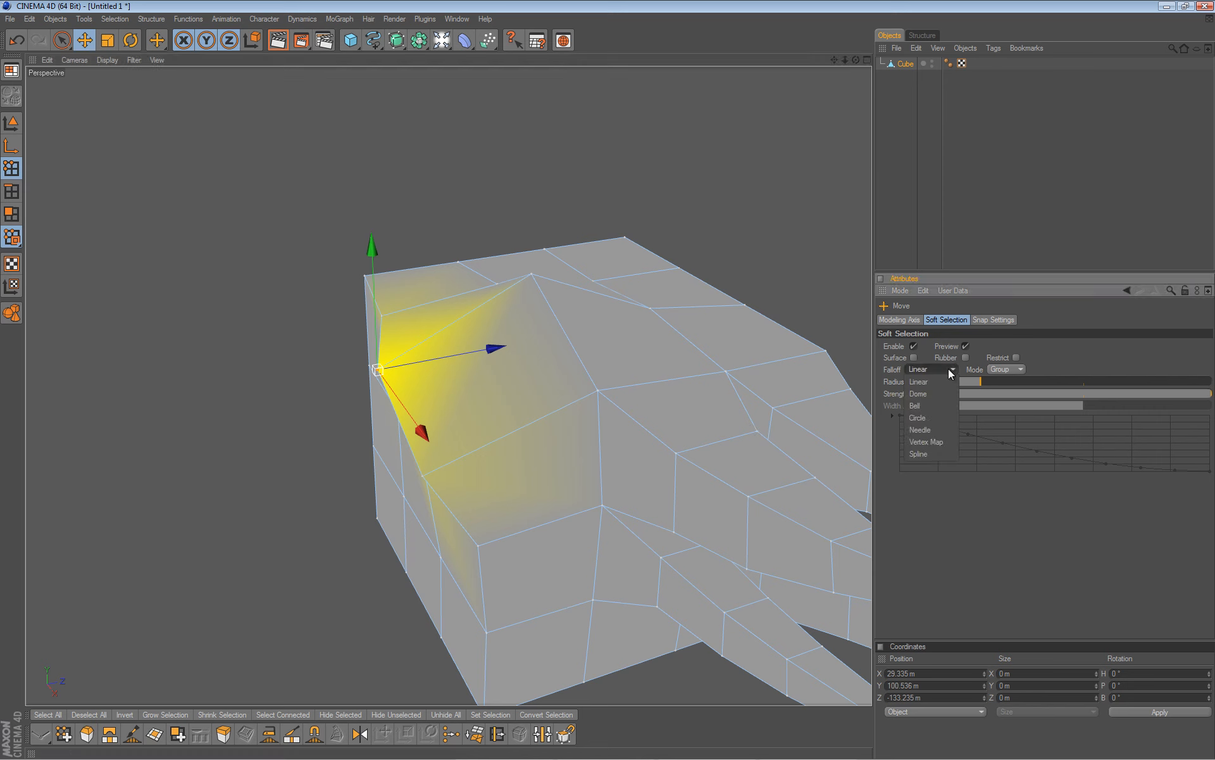
click(932, 404)
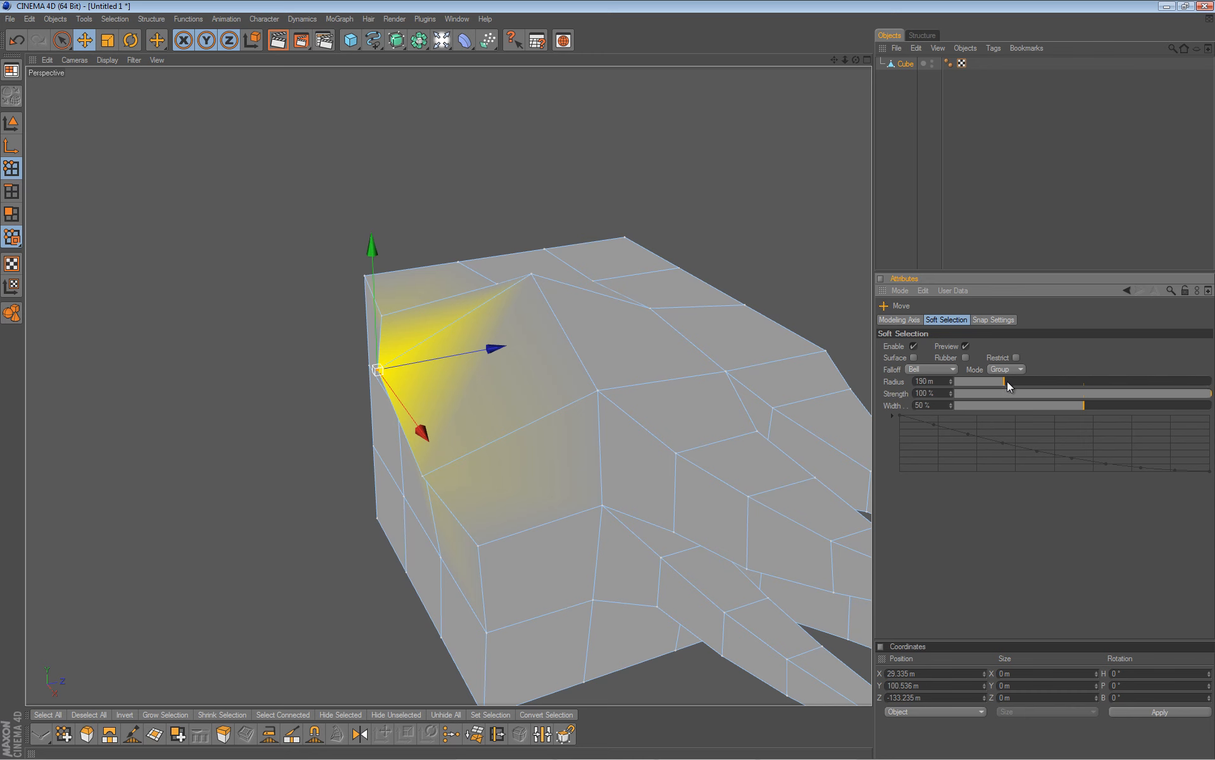
drag(1028, 384, 1048, 388)
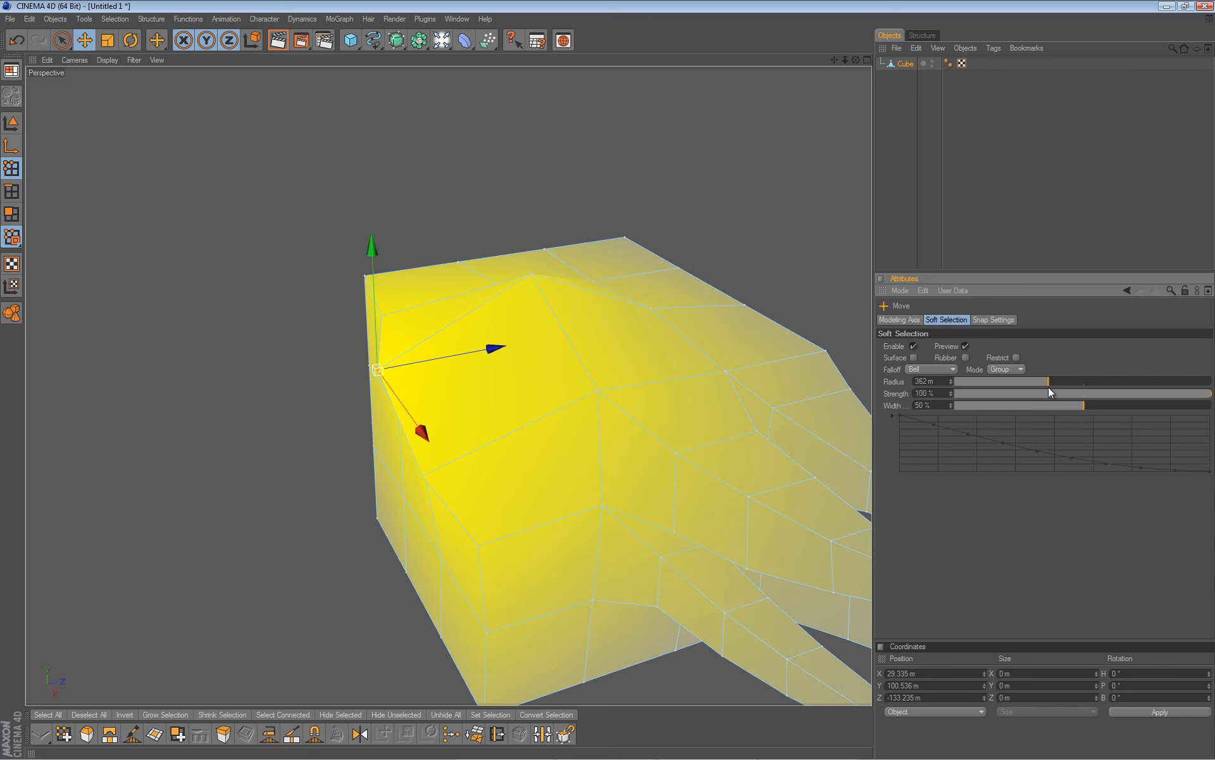
scroll(515, 347, down, 8)
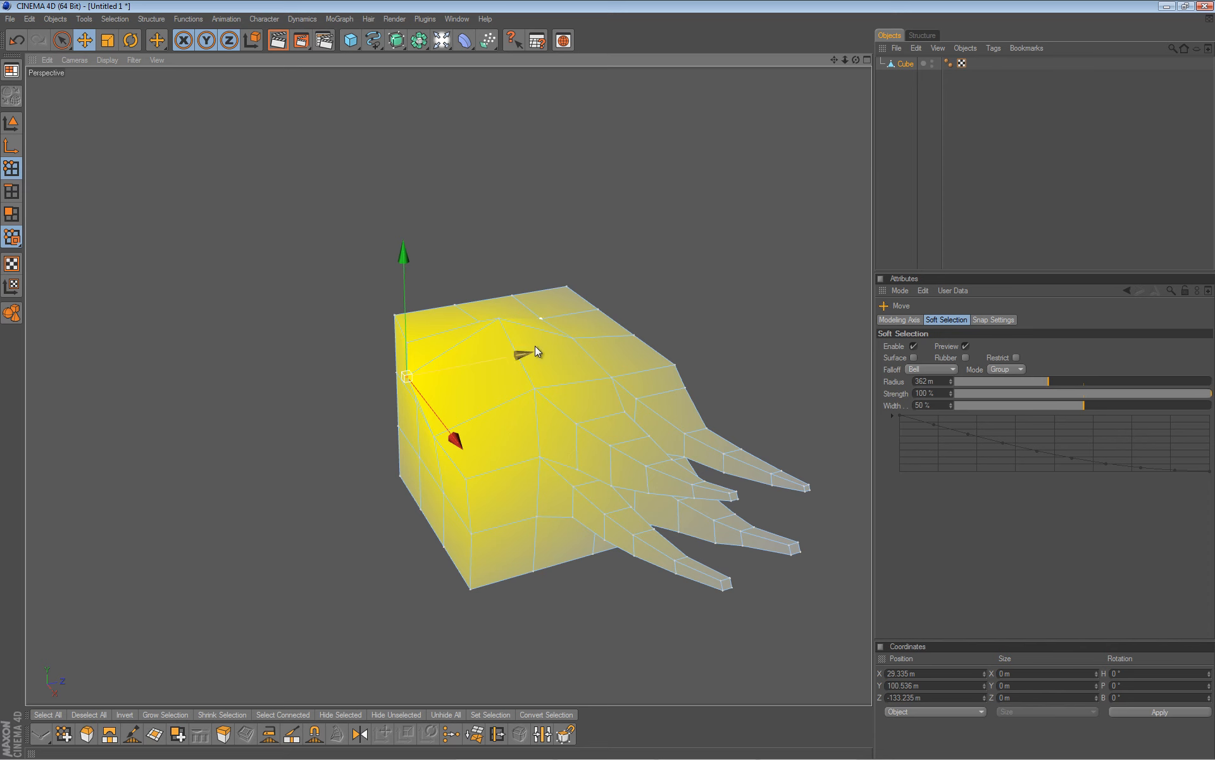
drag(521, 355, 606, 382)
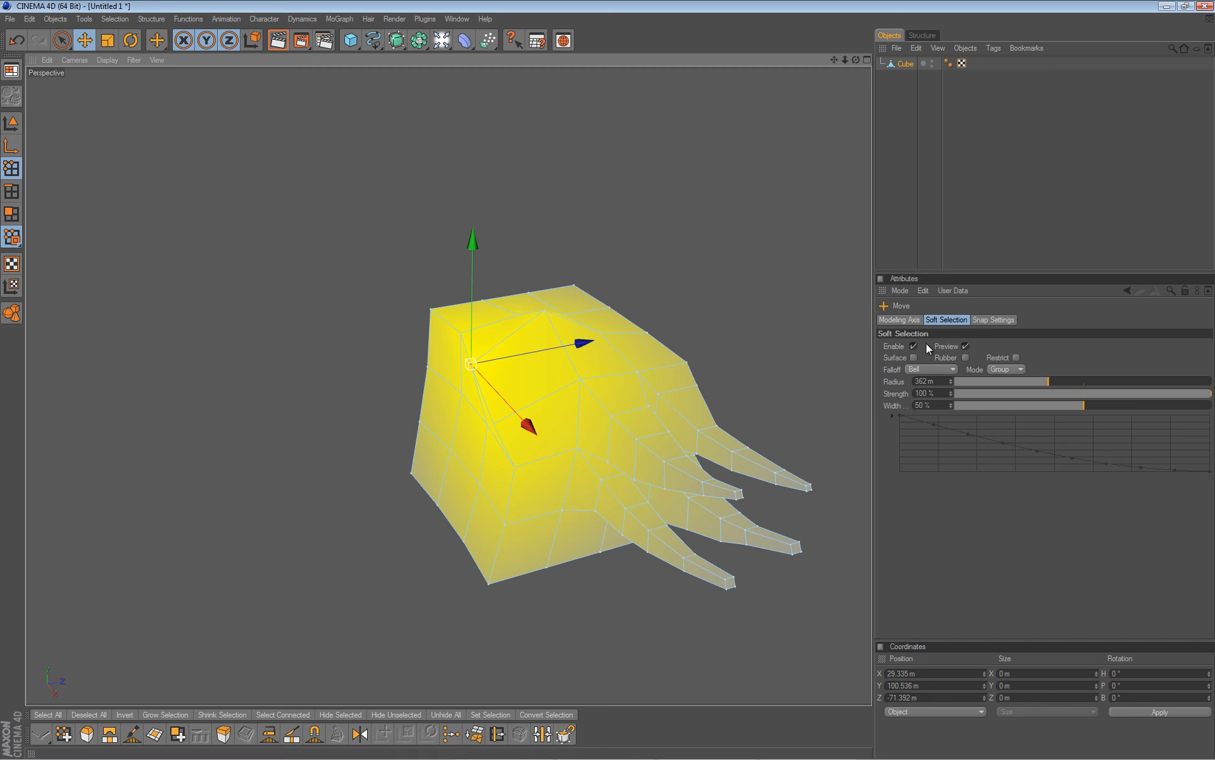
Rotate the soft-selected mesh slightly around the selected point with the Rotate tool.
click(117, 40)
click(131, 40)
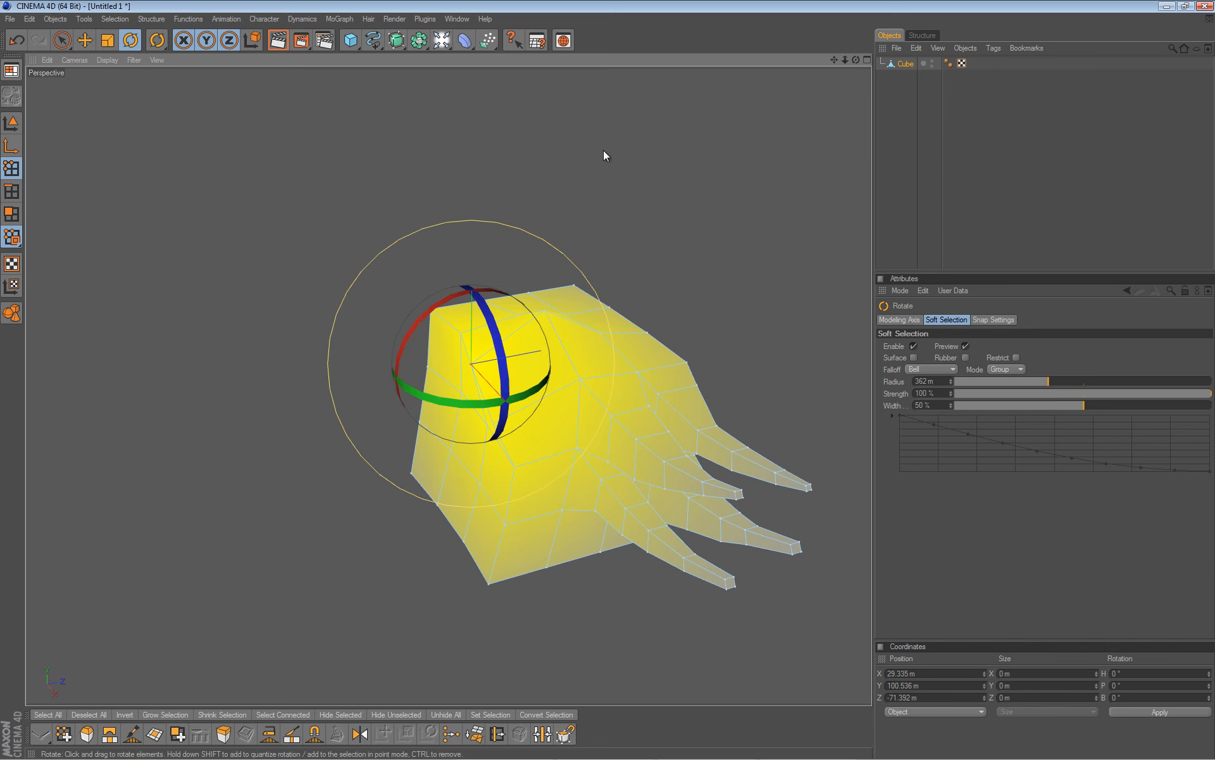
mouse_move(483, 308)
mouse_down()
mouse_move(484, 383)
mouse_move(476, 326)
mouse_up()
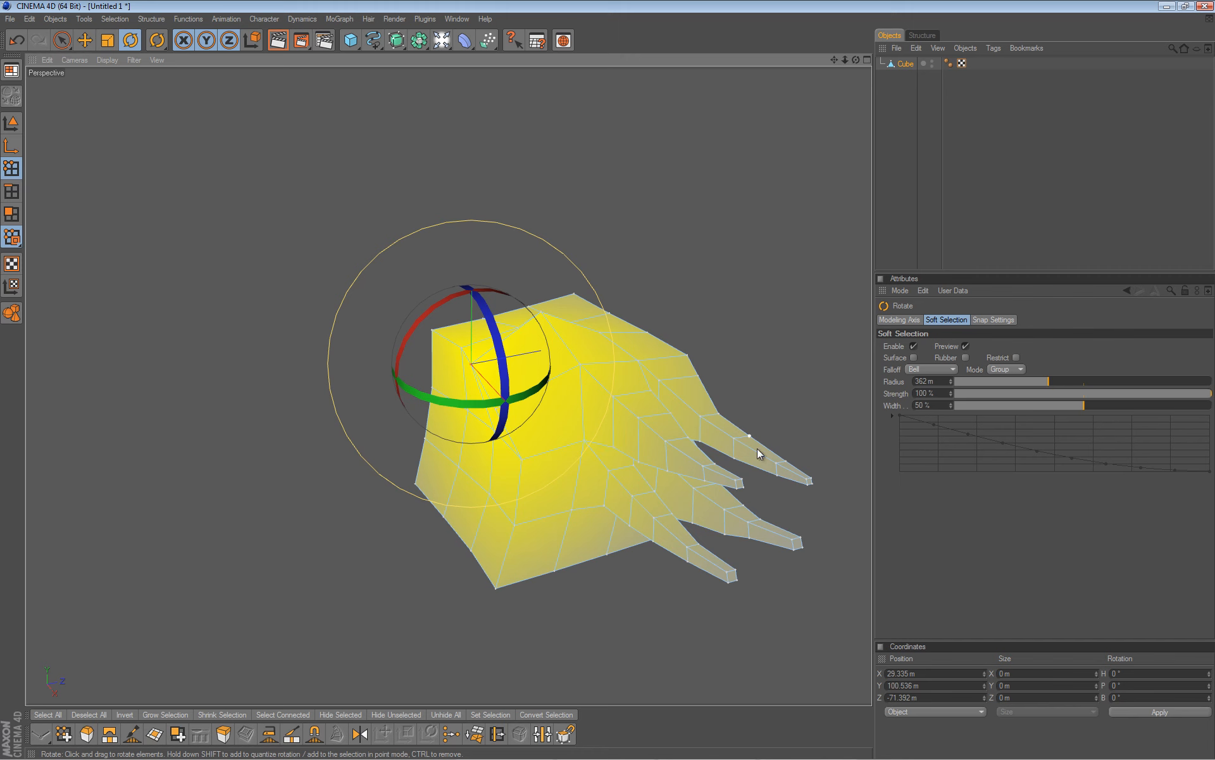
Turn soft selection off and move only the selected point along Z to about -95 m.
click(914, 346)
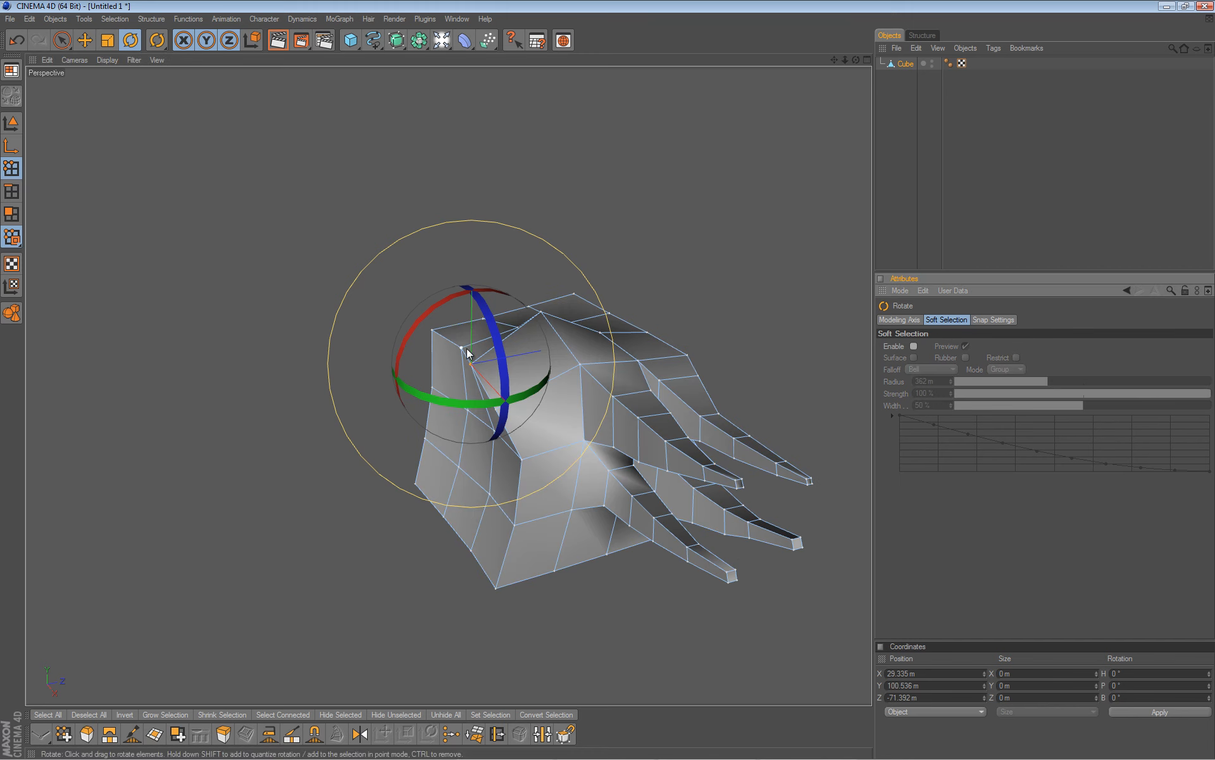
key(e)
drag(560, 347, 609, 380)
alt+middle_drag(606, 382, 404, 350)
alt+right_drag(404, 350, 610, 380)
mouse_move(610, 380)
alt+mouse_down()
mouse_move(336, 418)
mouse_move(323, 374)
mouse_move(609, 380)
alt+mouse_up()
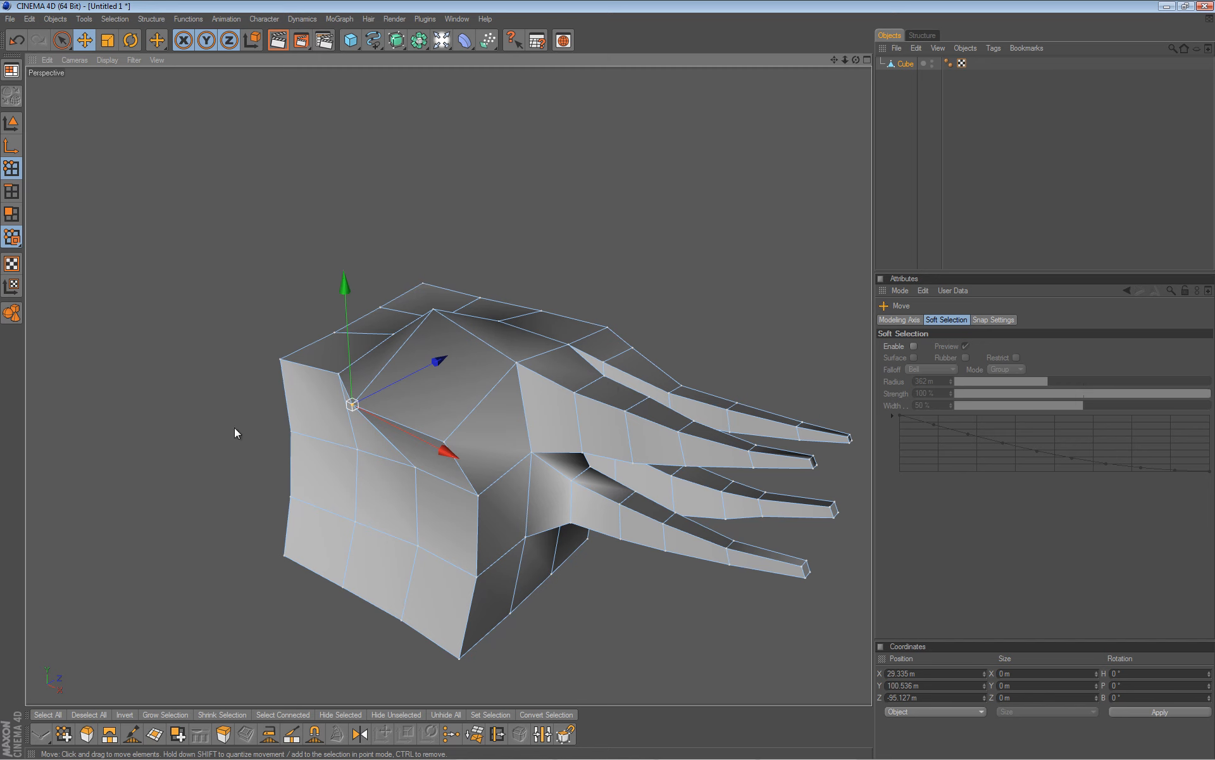
Try smearing the selected point with the Brush tool in Smear mode at 100 m radius, and undo the stroke.
click(131, 735)
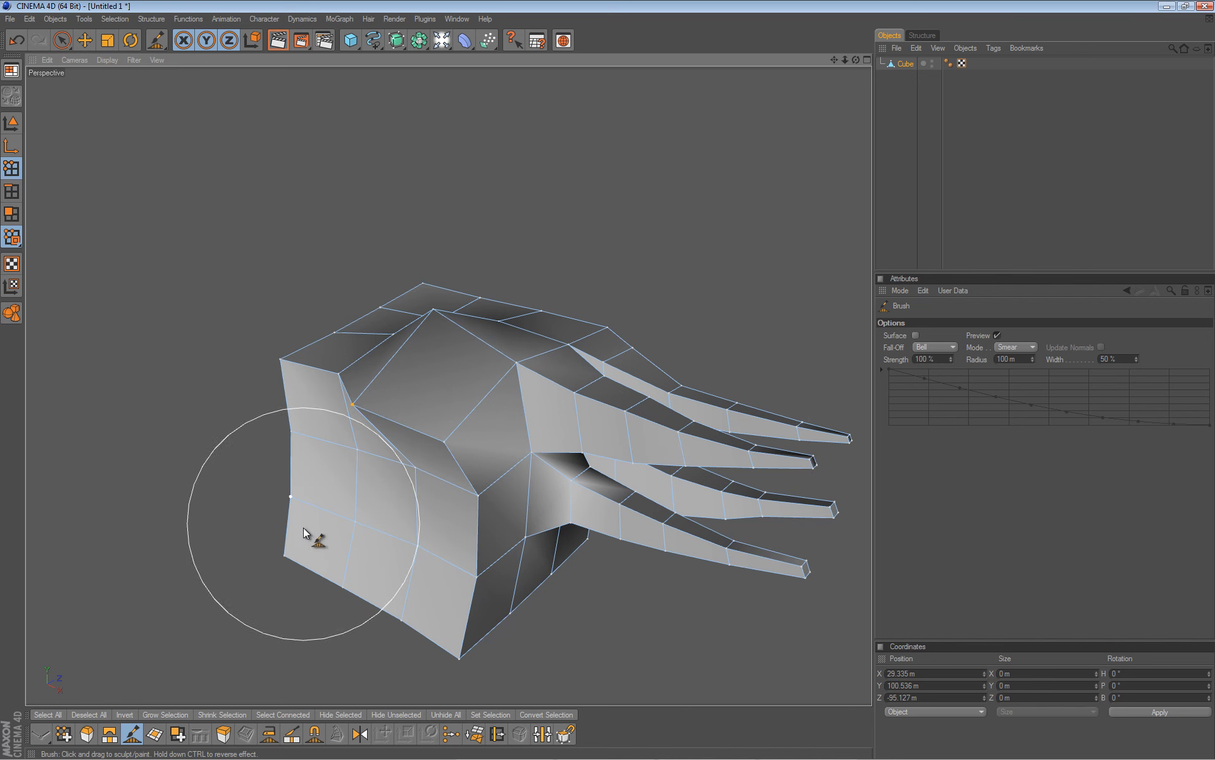
mouse_move(552, 540)
mouse_down()
mouse_move(614, 307)
mouse_move(544, 425)
mouse_move(468, 397)
mouse_move(393, 402)
mouse_move(455, 320)
mouse_move(370, 369)
mouse_move(371, 343)
mouse_move(396, 345)
mouse_up()
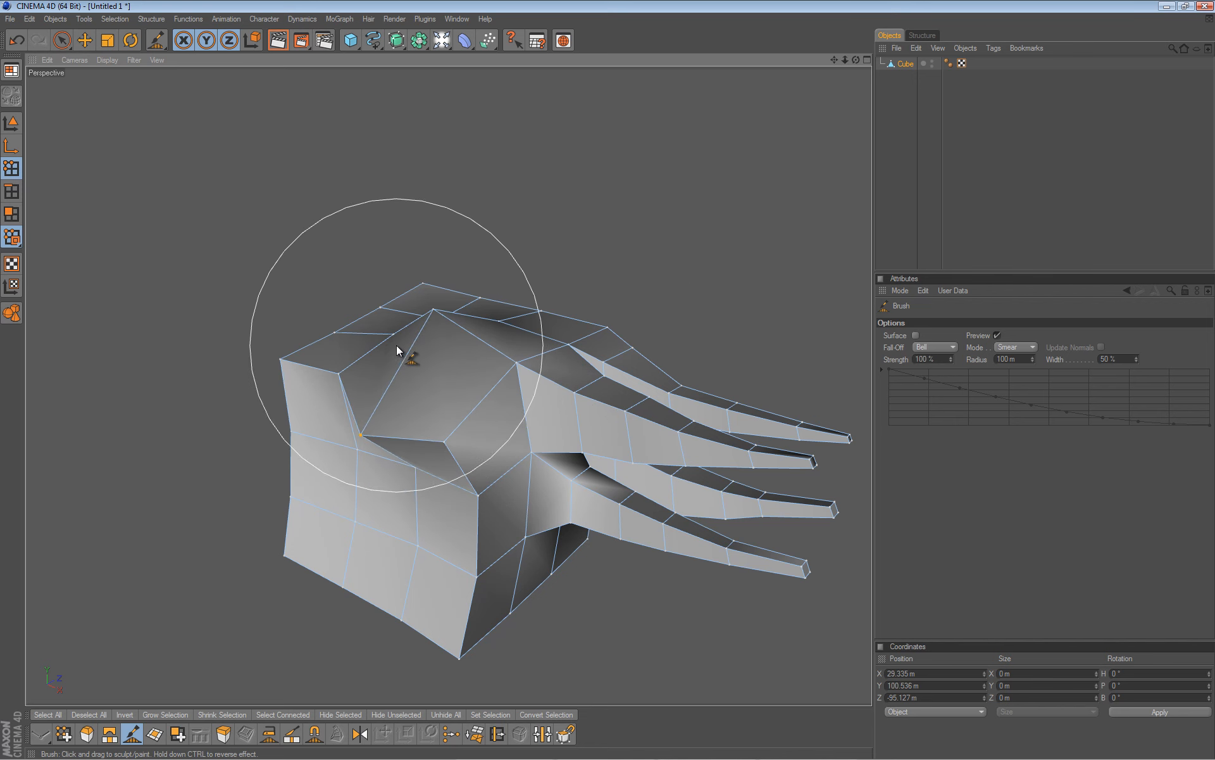
key(ctrl+z)
Clear the point selection so that the Brush can affect the whole mesh.
alt+drag(499, 388, 618, 385)
mouse_move(698, 627)
alt+mouse_down()
mouse_move(537, 404)
mouse_move(618, 383)
mouse_move(401, 424)
alt+mouse_up()
mouse_move(401, 423)
alt+right_down()
mouse_move(620, 377)
mouse_move(348, 425)
alt+right_up()
mouse_move(349, 429)
alt+mouse_down()
mouse_move(609, 381)
mouse_move(373, 464)
alt+mouse_up()
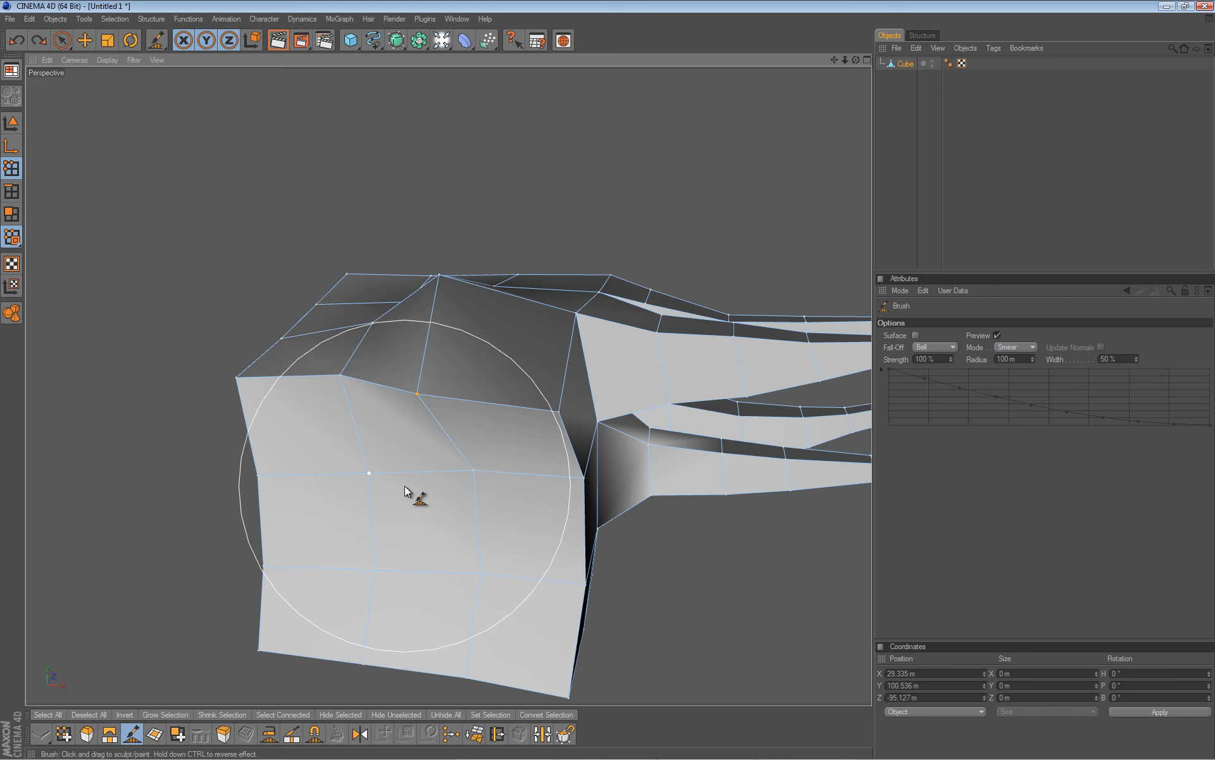
alt+drag(608, 380, 456, 420)
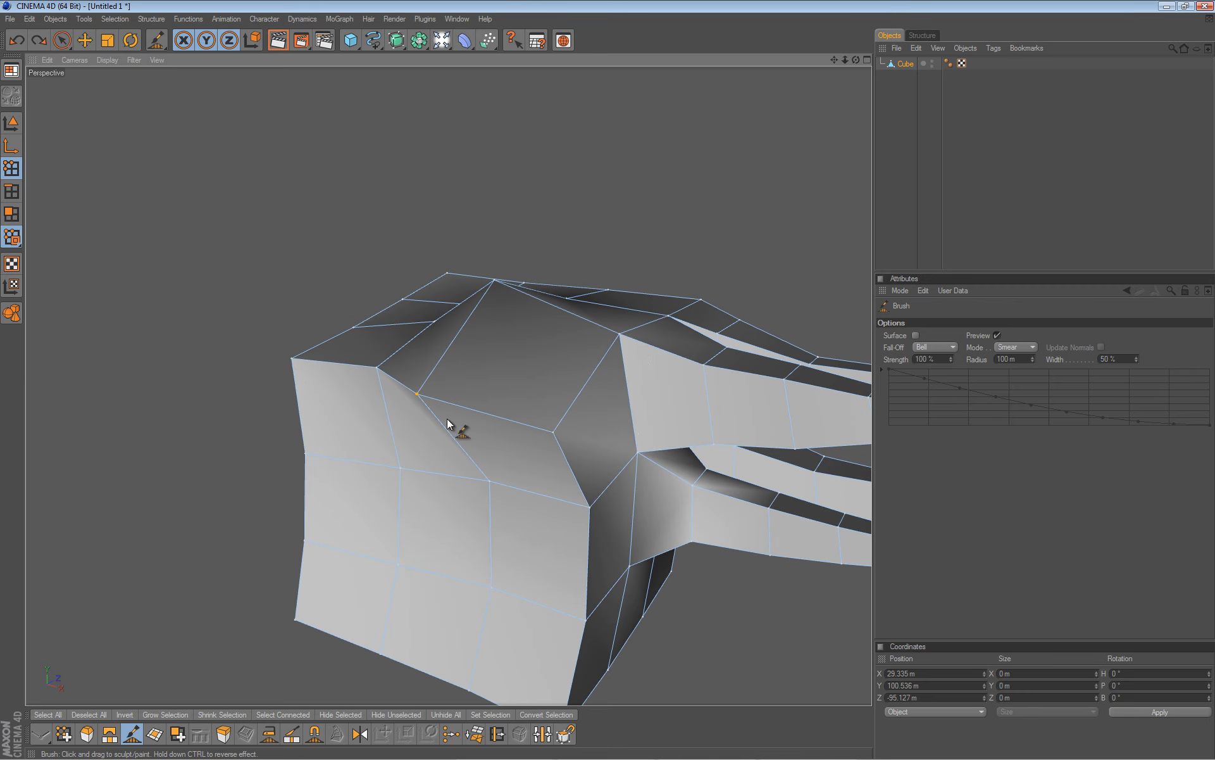
mouse_move(476, 370)
alt+mouse_down()
mouse_move(607, 384)
mouse_move(466, 373)
alt+mouse_up()
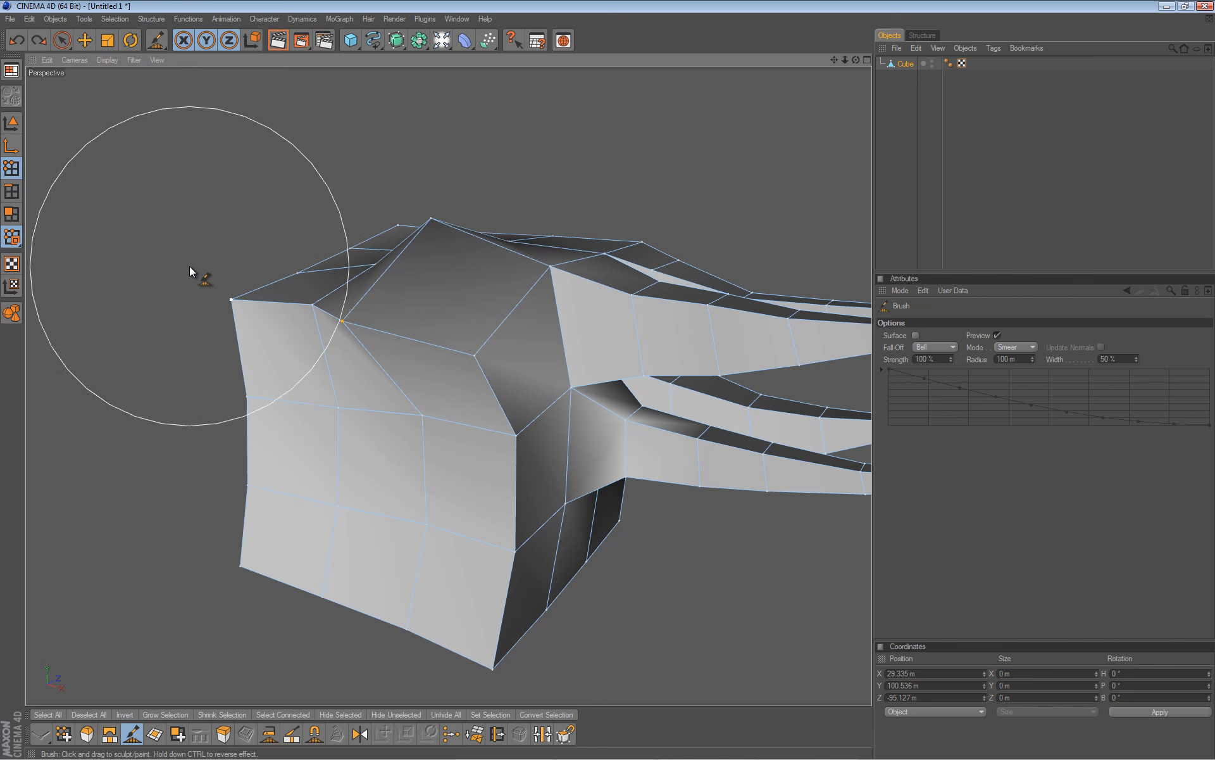
key(ctrl+shift+a)
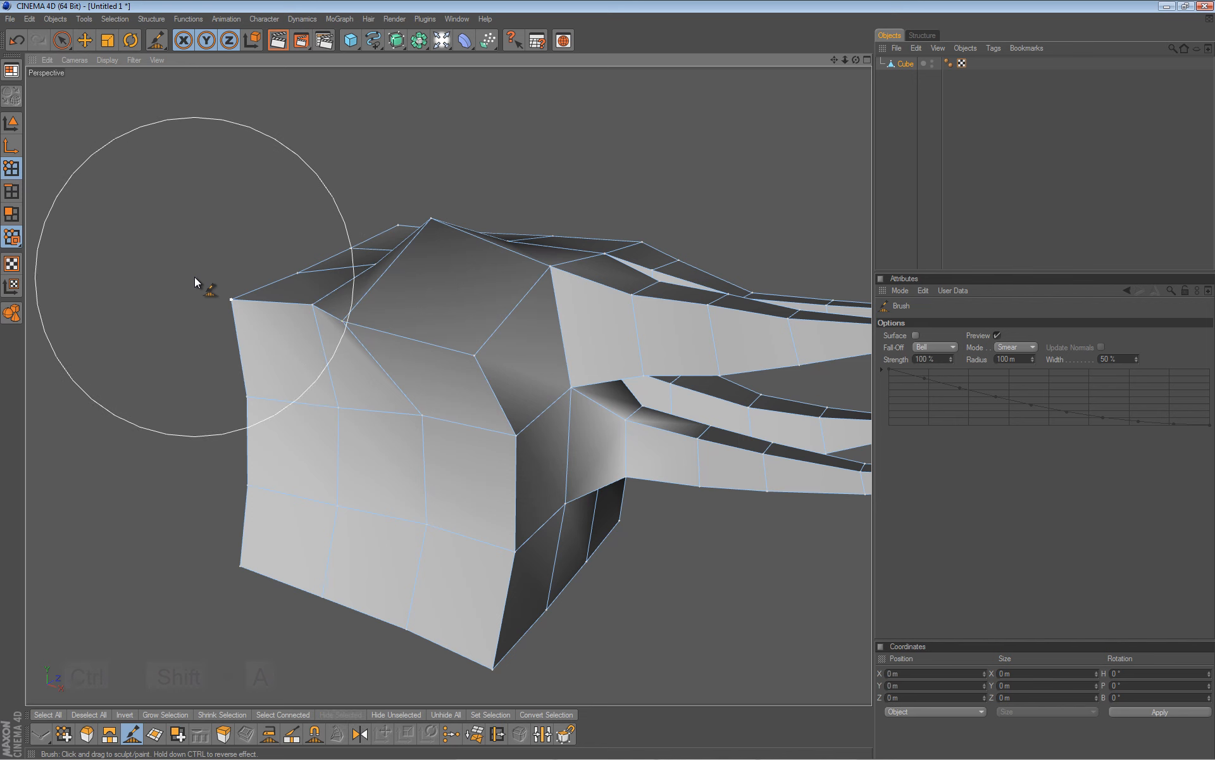
key(ctrl+a)
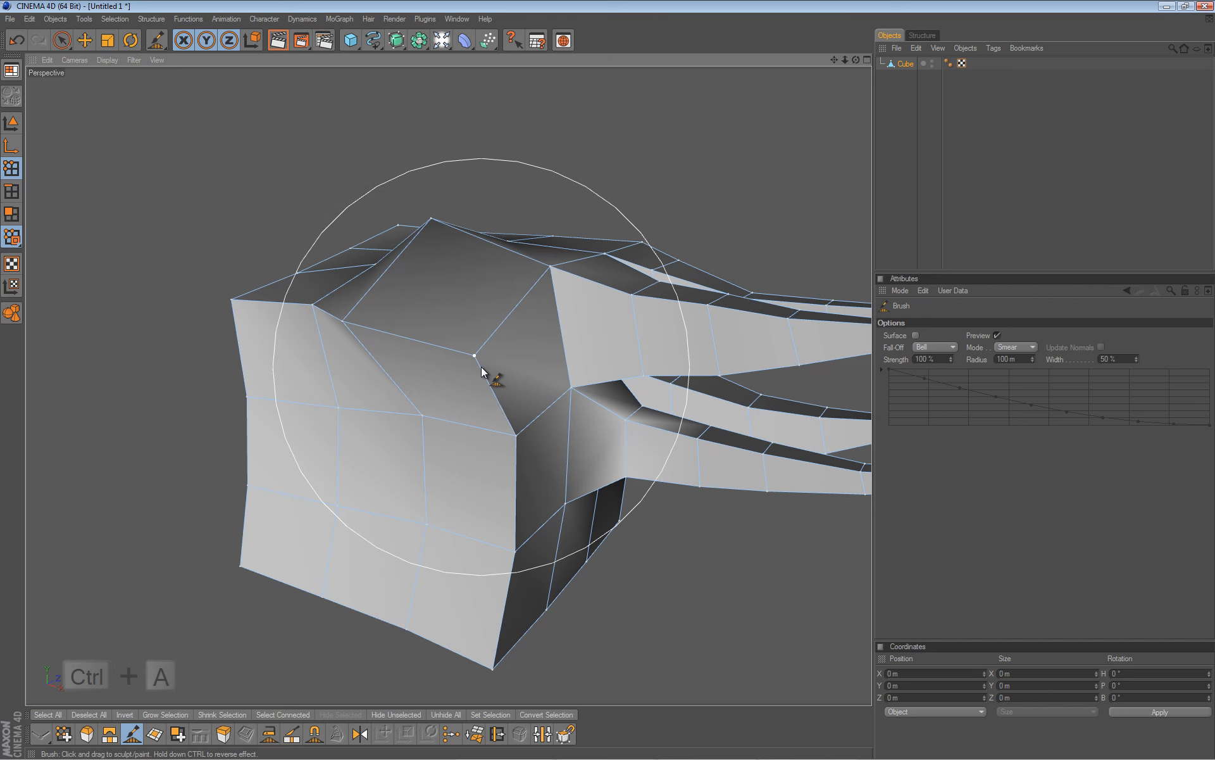
Try smearing the tips of the extruded arms with the Brush in Smear mode, and undo the stroke.
alt+drag(474, 371, 517, 314)
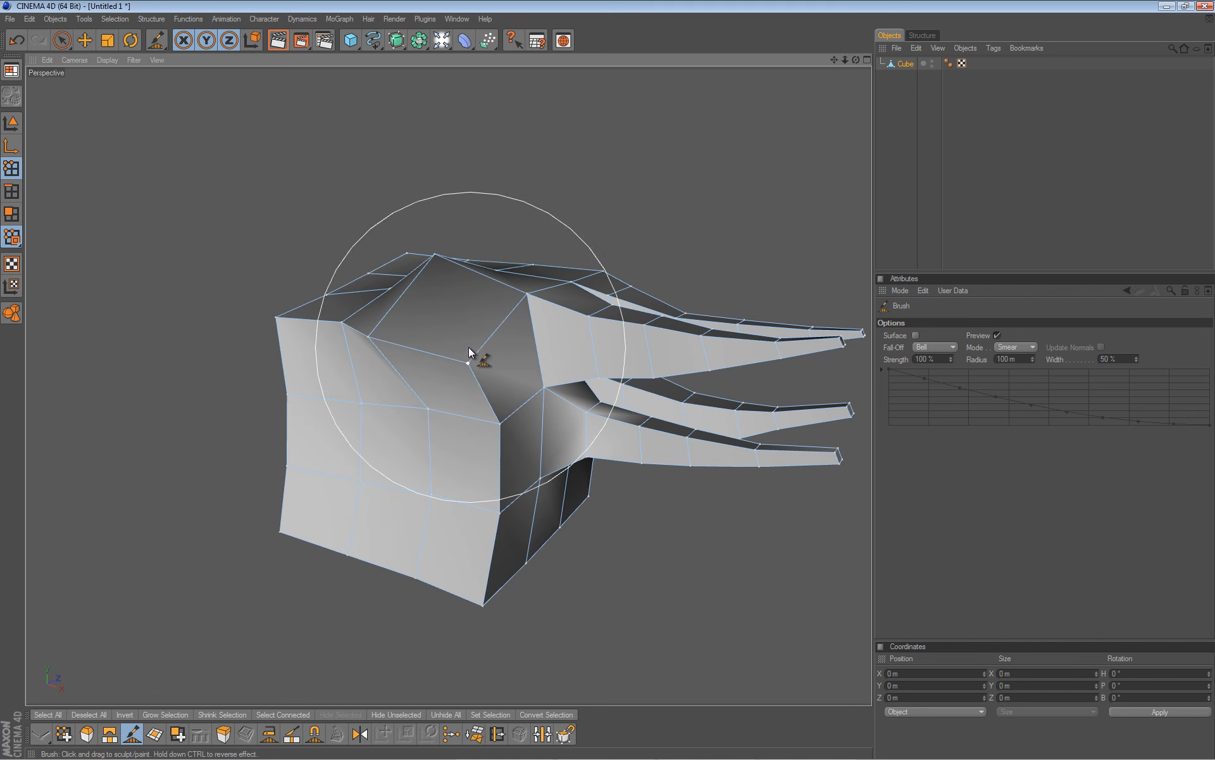
mouse_move(461, 395)
alt+mouse_down()
mouse_move(604, 382)
mouse_move(457, 386)
alt+mouse_up()
mouse_move(456, 393)
alt+right_down()
mouse_move(607, 382)
mouse_move(455, 397)
alt+right_up()
mouse_move(455, 392)
alt+middle_down()
mouse_move(605, 382)
mouse_move(381, 418)
alt+middle_up()
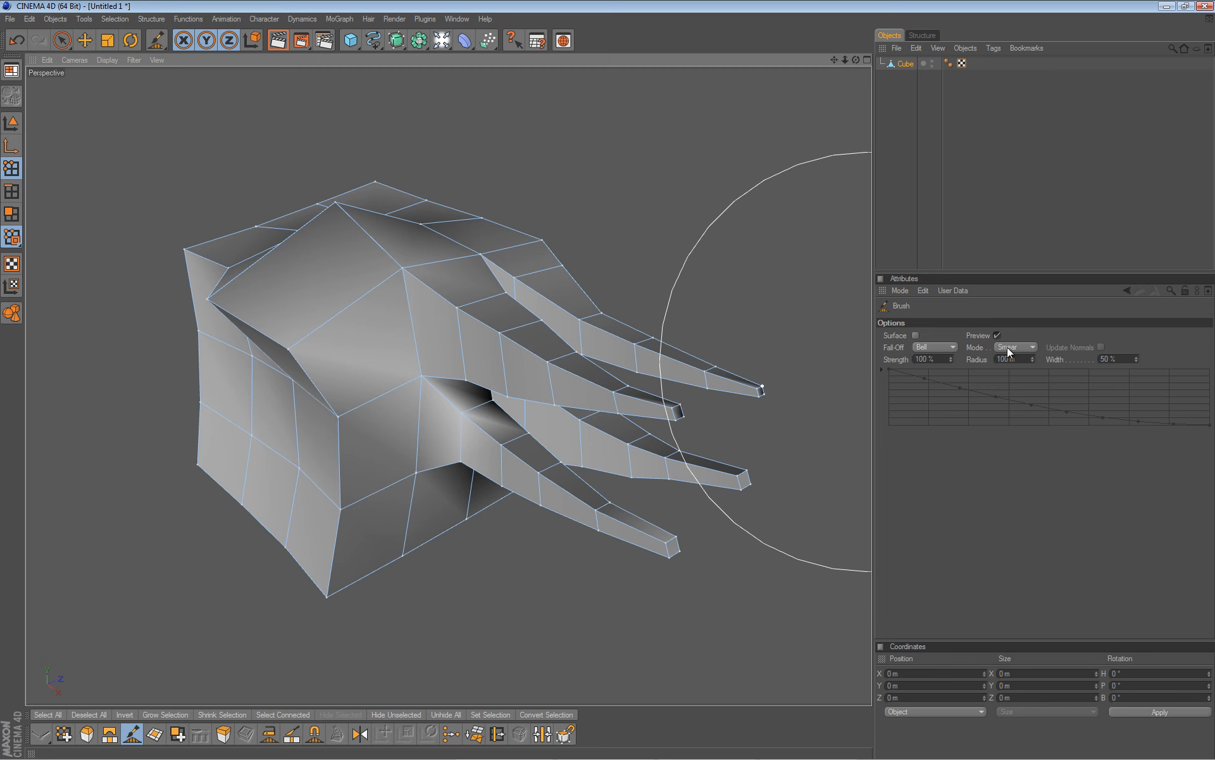
mouse_move(663, 428)
mouse_down()
mouse_move(626, 423)
mouse_move(616, 458)
mouse_move(664, 387)
mouse_move(597, 404)
mouse_move(689, 396)
mouse_move(594, 399)
mouse_move(654, 444)
mouse_move(654, 382)
mouse_move(637, 442)
mouse_move(677, 412)
mouse_move(708, 412)
mouse_up()
key(ctrl+z)
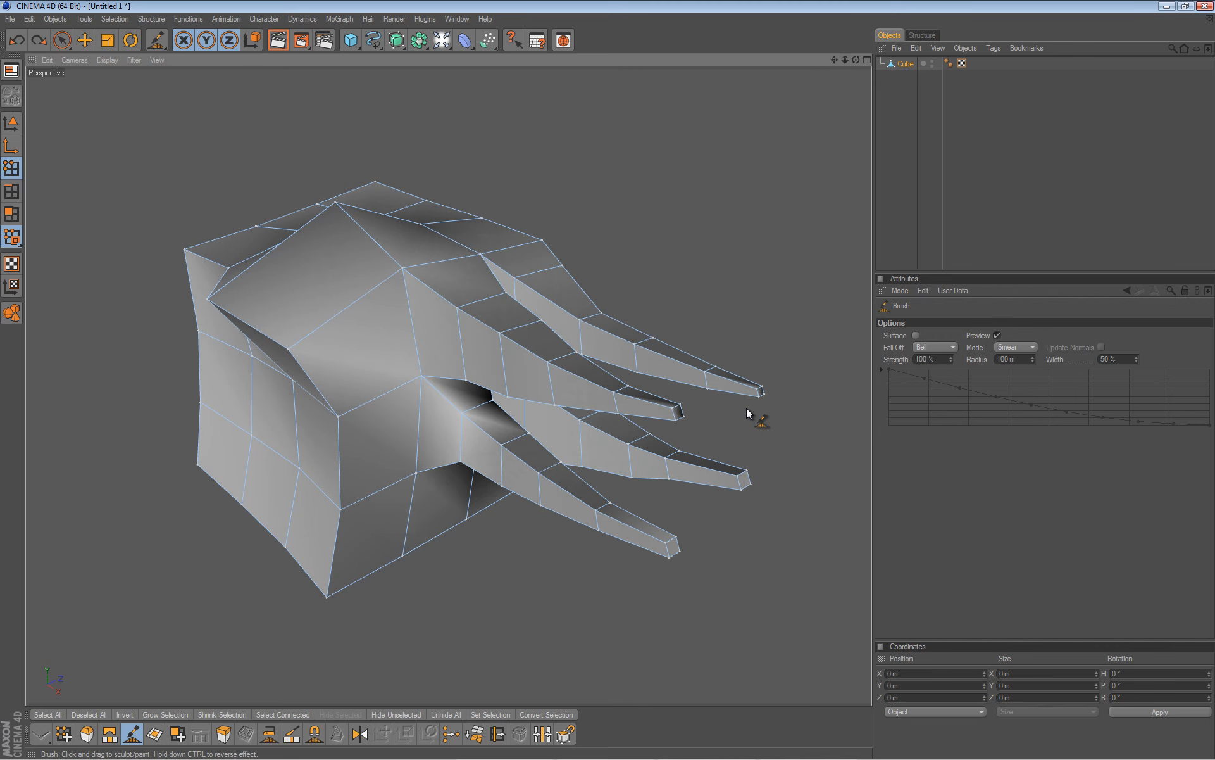
Set the Brush to Smooth mode, try smoothing the cube's body at 100 % strength, and undo the stroke.
click(1027, 348)
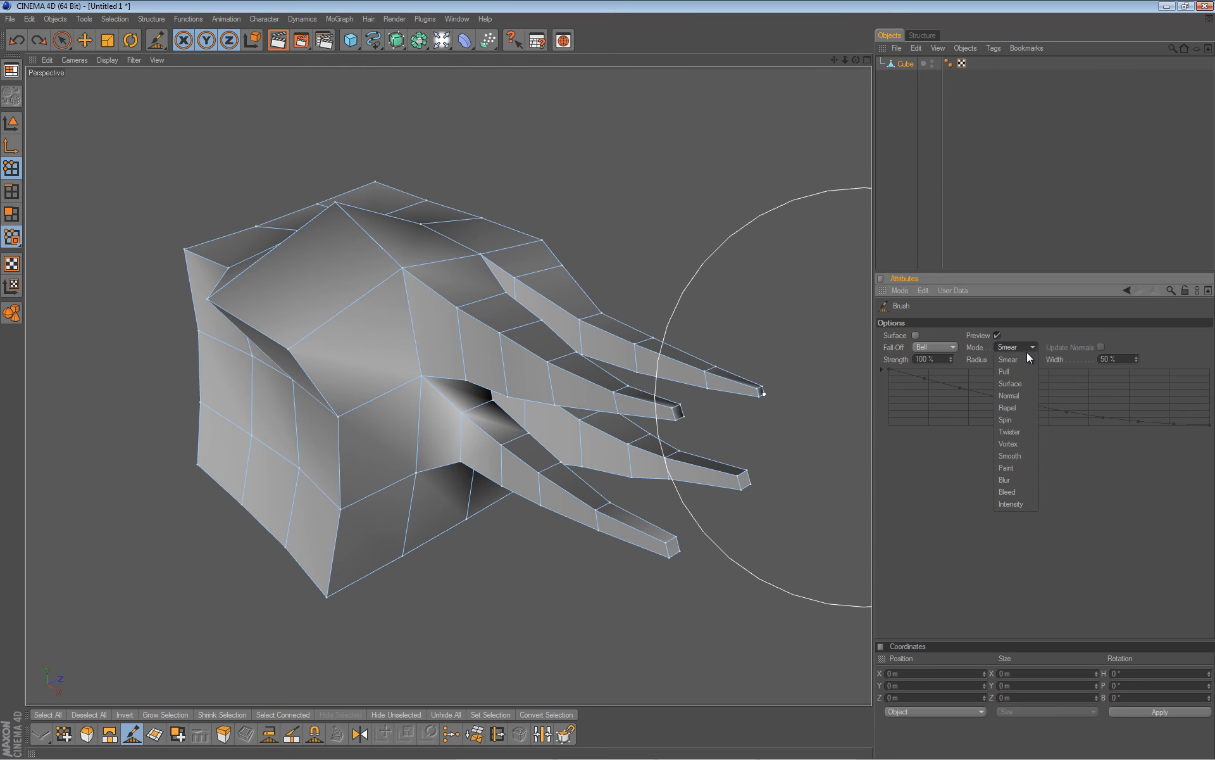
click(1013, 456)
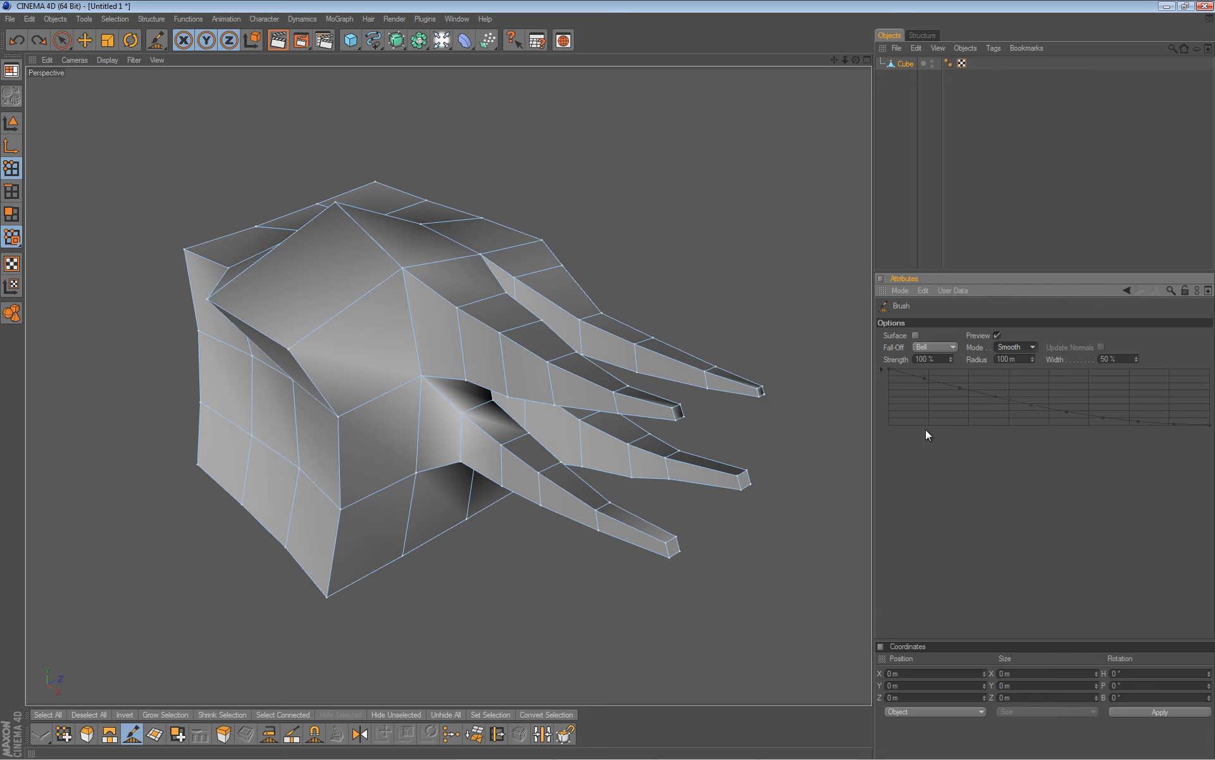
mouse_move(327, 259)
mouse_down()
mouse_move(421, 348)
mouse_move(285, 303)
mouse_move(271, 388)
mouse_move(302, 504)
mouse_up()
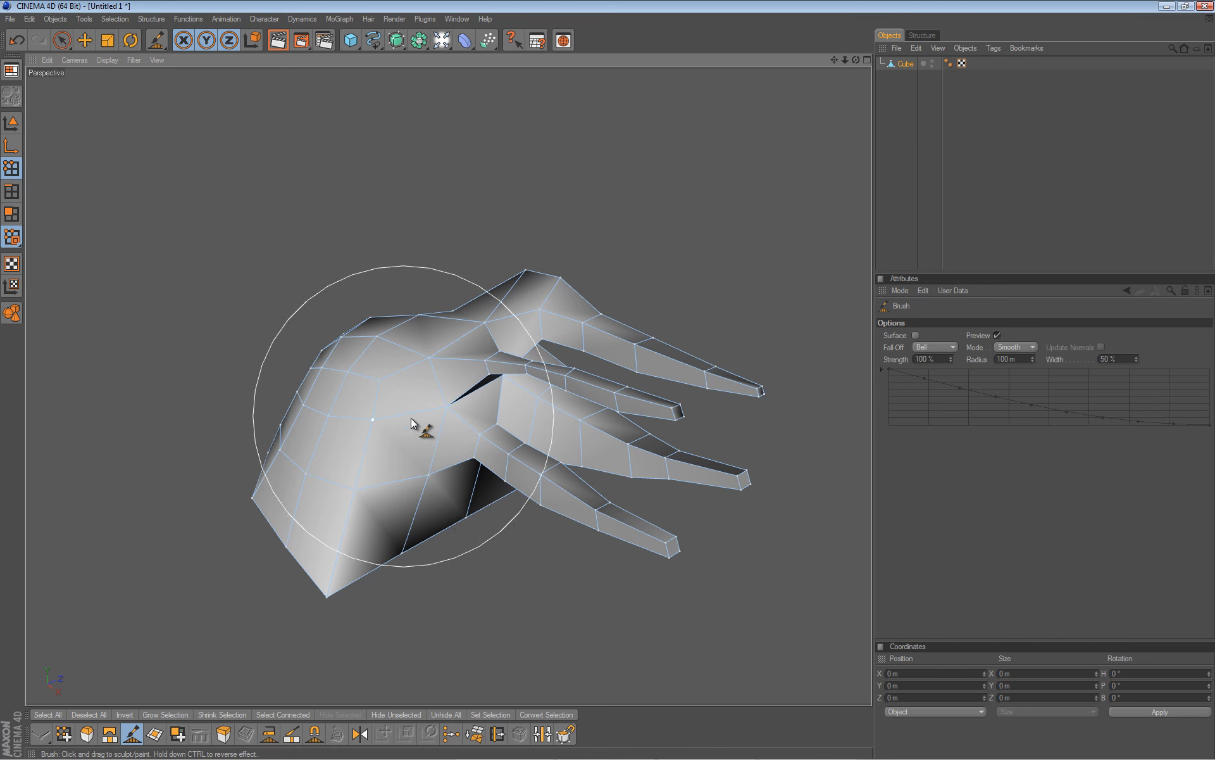
key(ctrl+z)
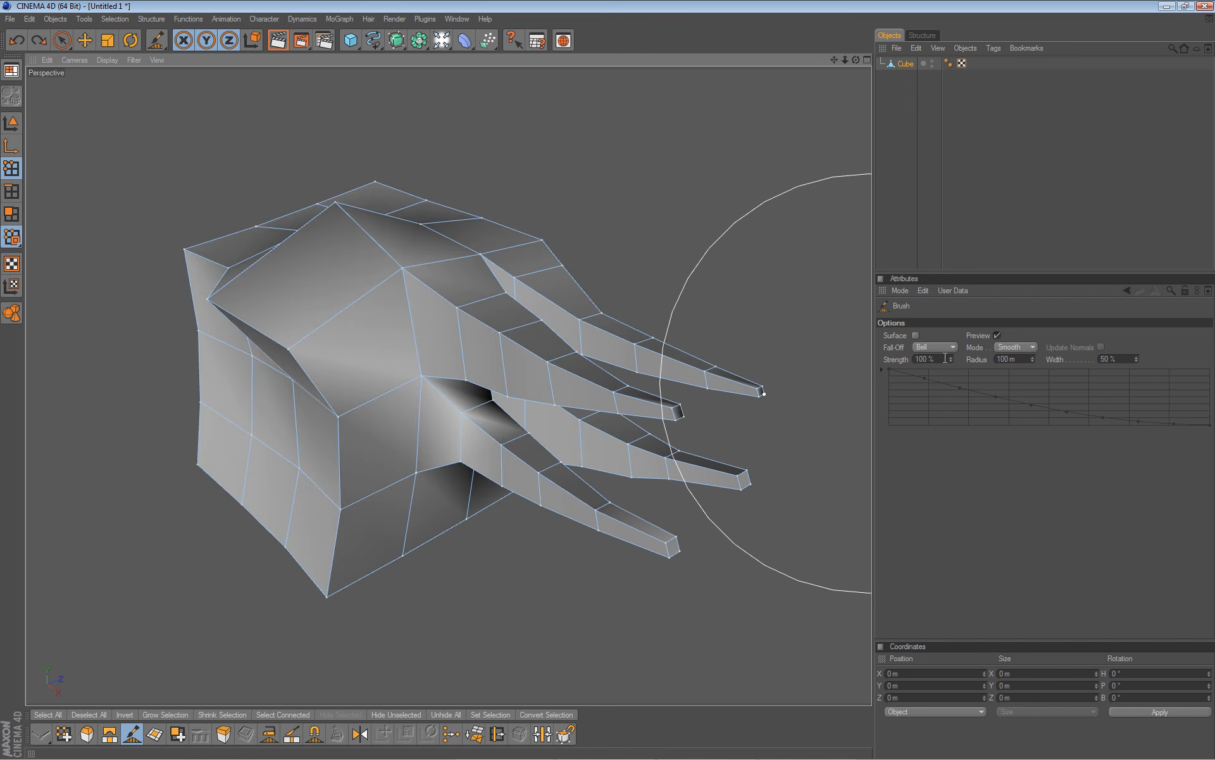
Lower the Brush strength to 17 % and smooth the cube's body into a rounded form.
drag(950, 359, 950, 360)
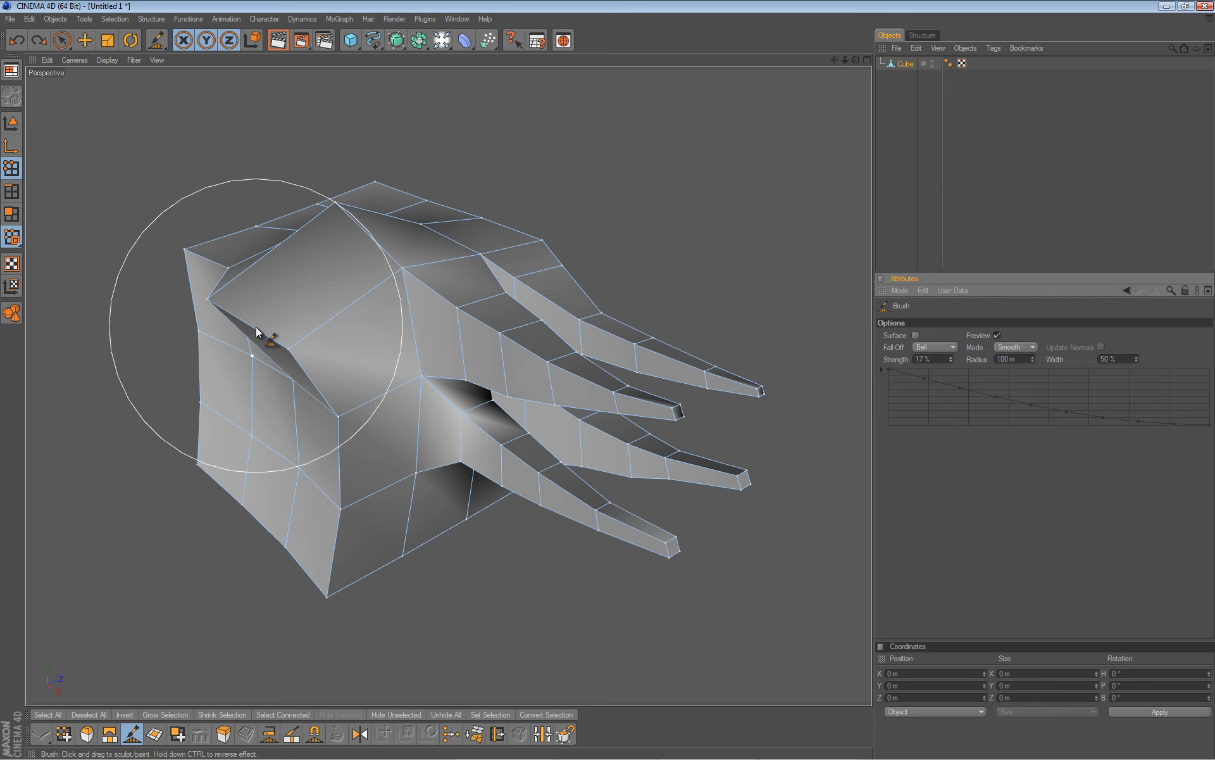
alt+drag(256, 323, 609, 379)
mouse_move(329, 292)
mouse_down()
mouse_move(329, 281)
mouse_move(266, 277)
mouse_move(211, 320)
mouse_move(306, 301)
mouse_move(363, 222)
mouse_move(366, 389)
mouse_move(394, 394)
mouse_move(336, 369)
mouse_move(212, 428)
mouse_up()
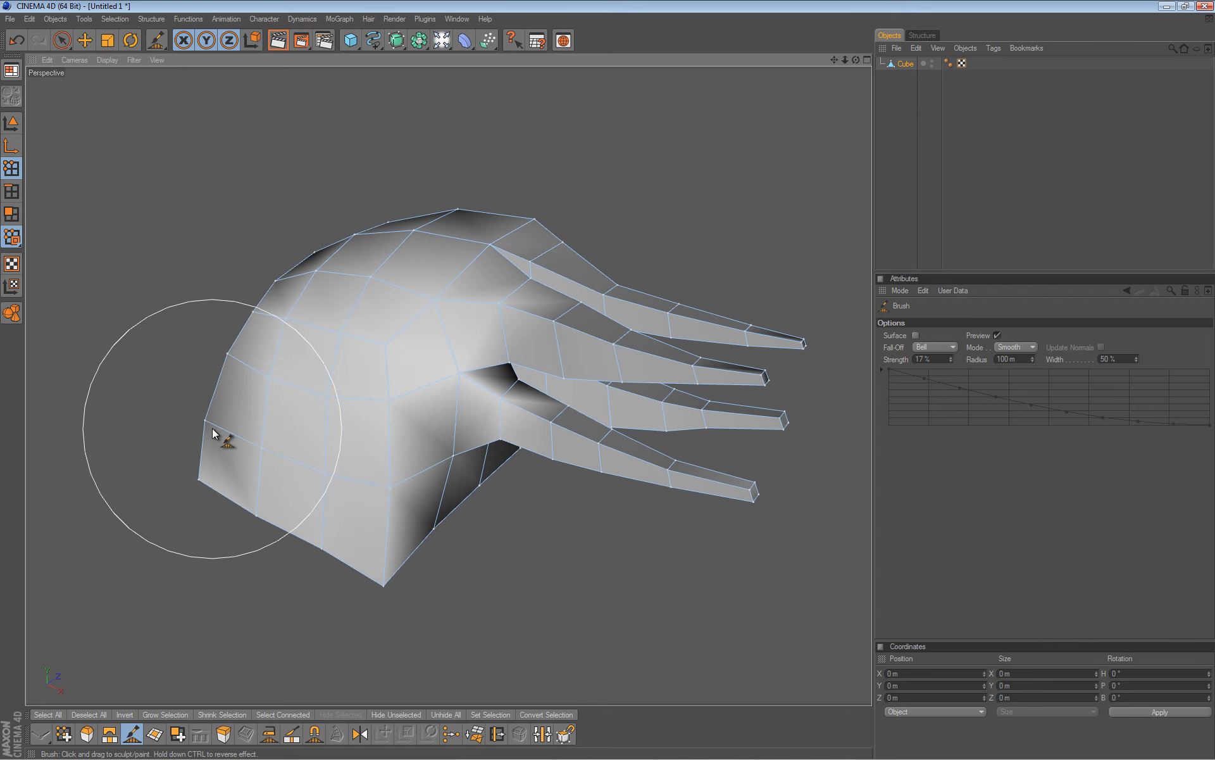
mouse_move(705, 408)
mouse_down()
mouse_move(549, 342)
mouse_move(487, 288)
mouse_move(377, 358)
mouse_move(393, 345)
mouse_move(365, 278)
mouse_move(293, 312)
mouse_move(206, 434)
mouse_up()
mouse_move(618, 381)
alt+mouse_down()
mouse_move(598, 379)
mouse_move(608, 380)
alt+mouse_up()
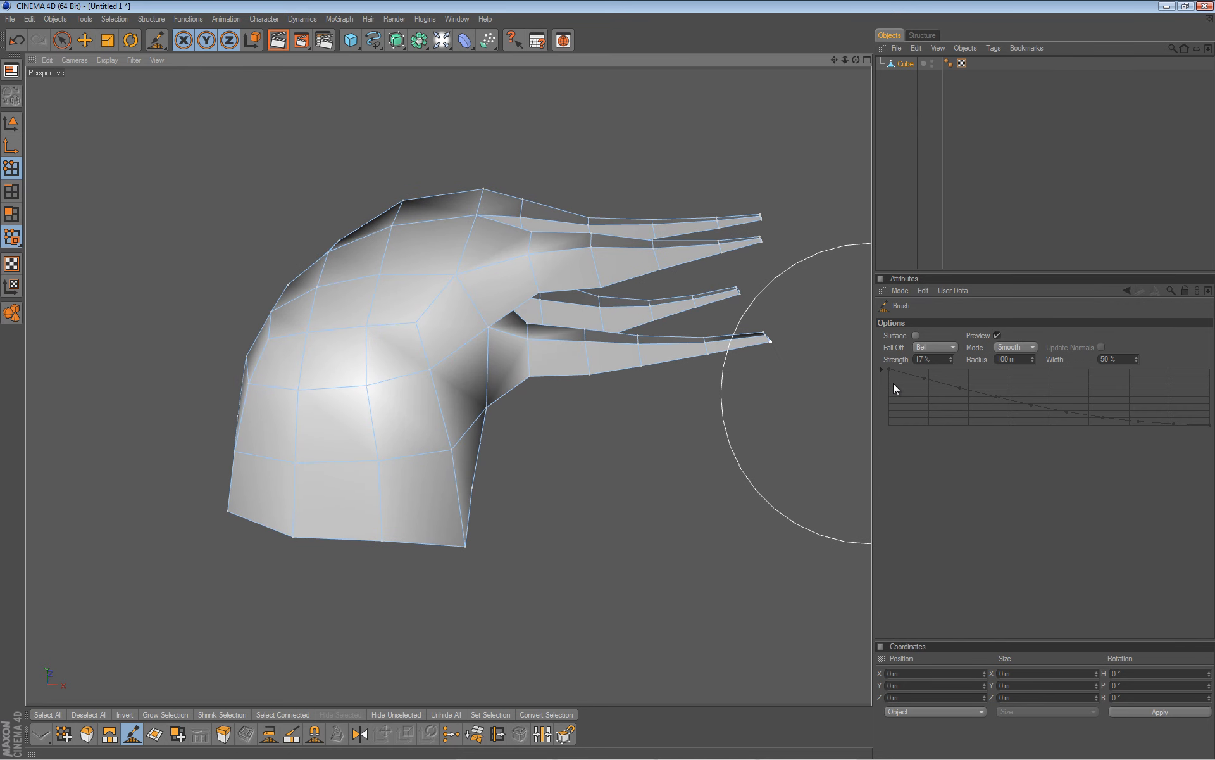
Switch the Brush to Normal mode and push the body's surface outward on several sides at 17 % strength.
click(1028, 348)
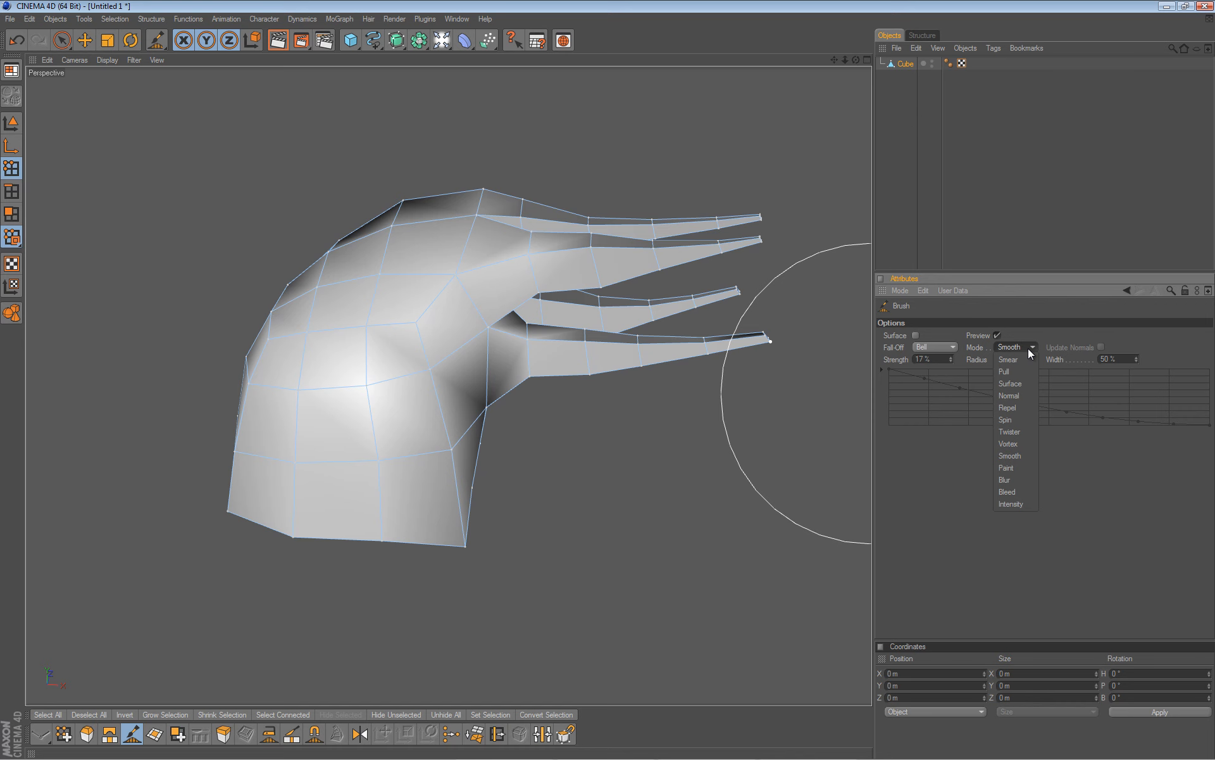
click(1008, 395)
alt+drag(383, 335, 610, 380)
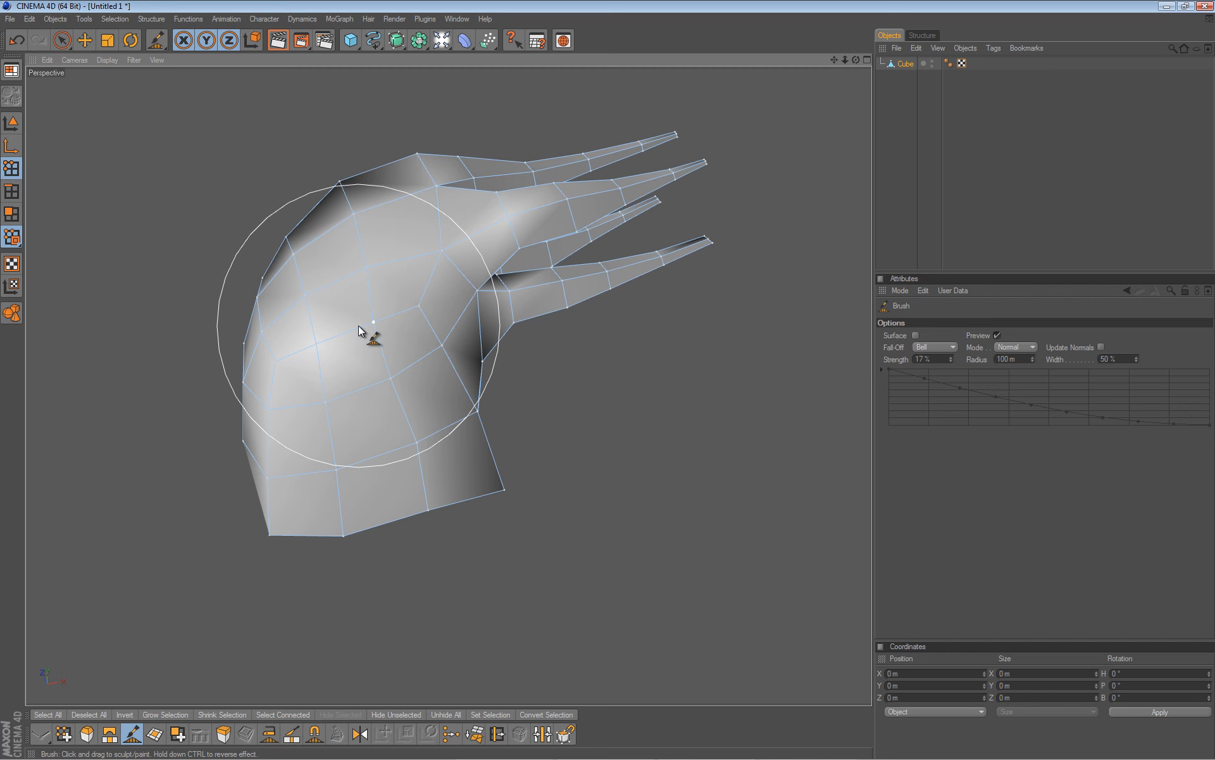
mouse_move(365, 346)
mouse_down()
mouse_move(396, 249)
mouse_move(325, 321)
mouse_move(334, 426)
mouse_move(425, 348)
mouse_move(344, 277)
mouse_move(317, 355)
mouse_move(399, 388)
mouse_move(417, 271)
mouse_up()
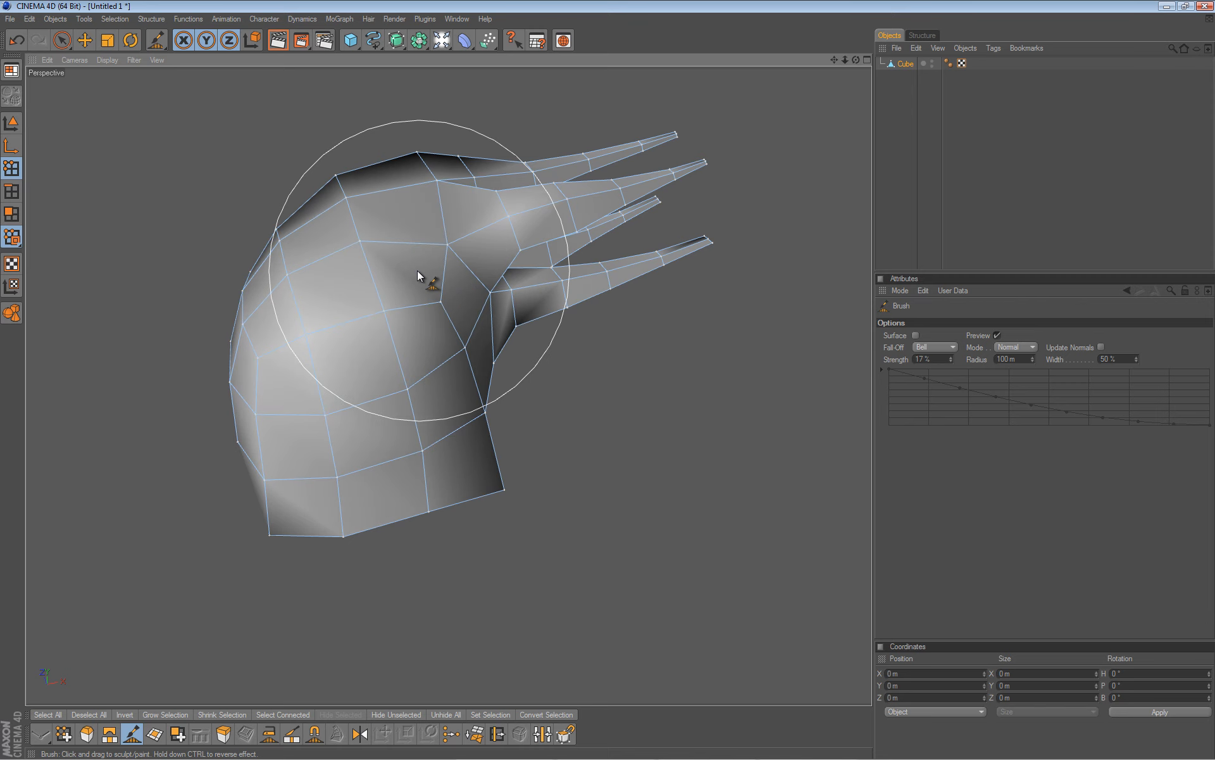
mouse_move(608, 379)
alt+mouse_down()
mouse_move(618, 380)
mouse_move(607, 380)
alt+mouse_up()
mouse_move(305, 343)
mouse_down()
mouse_move(371, 396)
mouse_move(355, 315)
mouse_move(226, 366)
mouse_move(244, 386)
mouse_move(338, 399)
mouse_move(393, 311)
mouse_move(265, 285)
mouse_move(223, 351)
mouse_up()
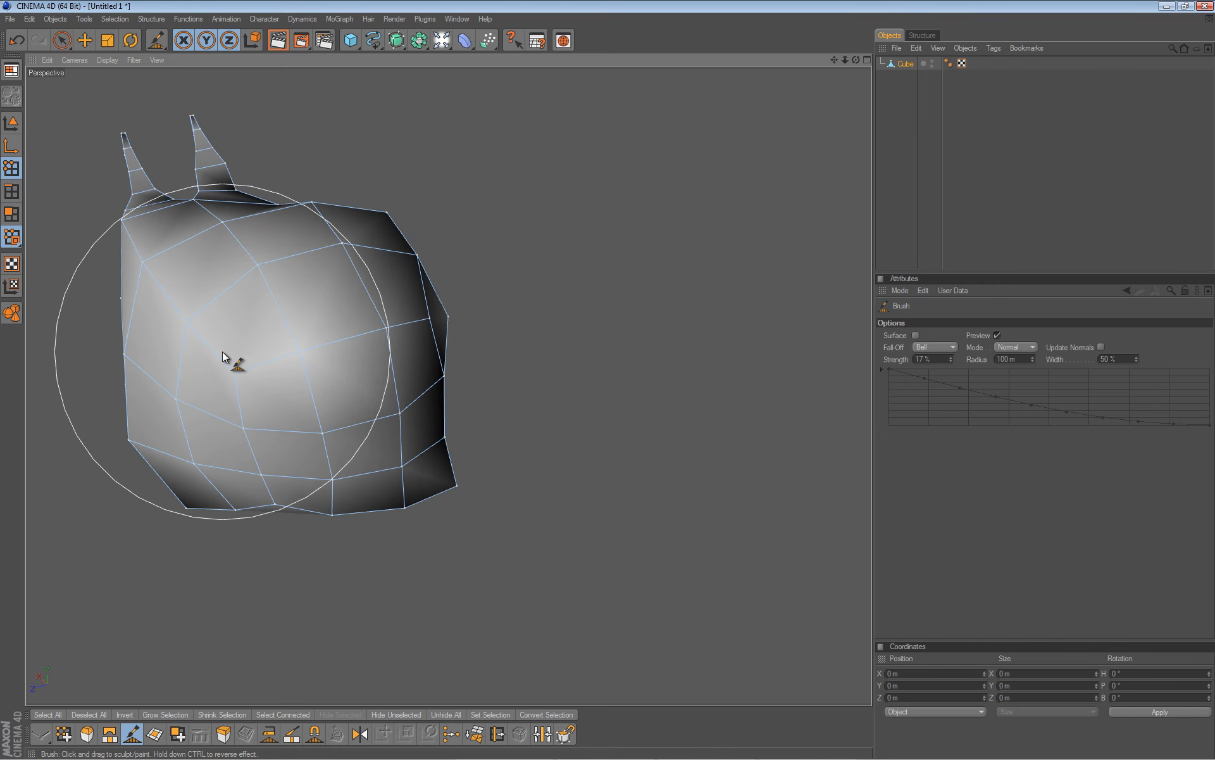
mouse_move(456, 326)
alt+mouse_down()
mouse_move(603, 380)
mouse_move(438, 331)
alt+mouse_up()
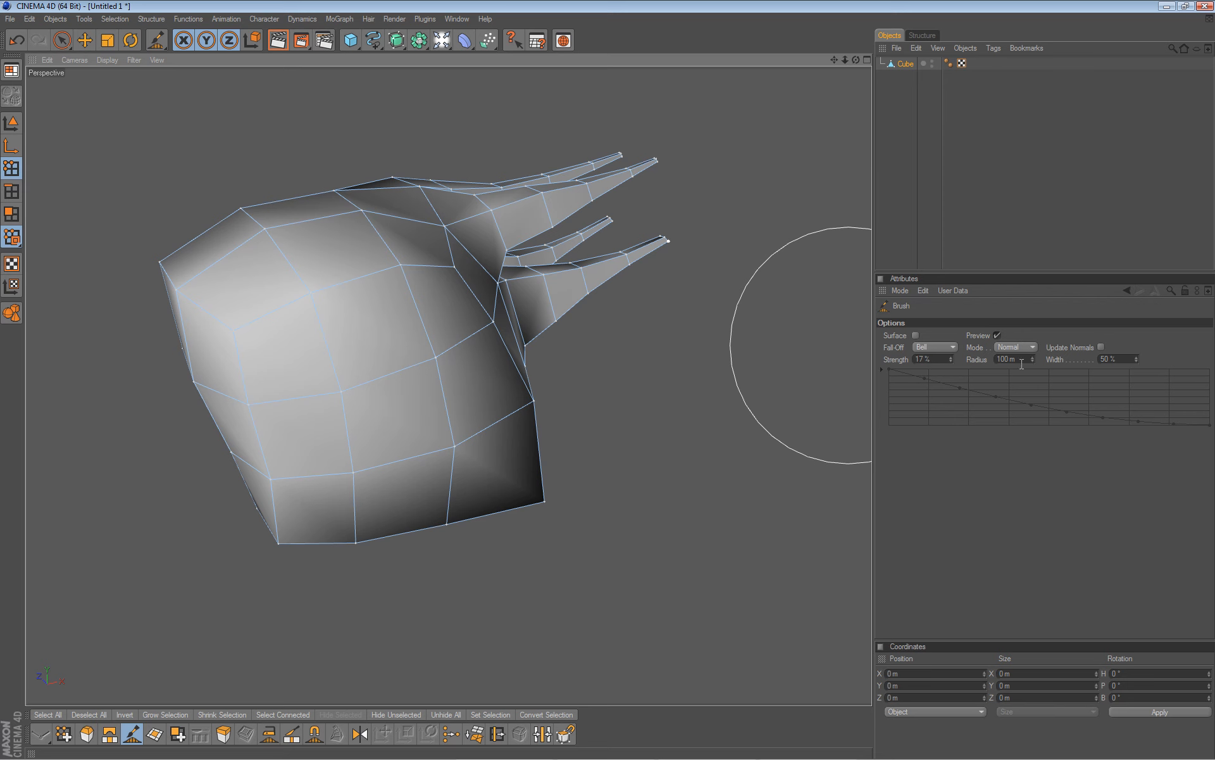
Set the Brush fall-off to Constant, try a Normal-mode stroke on the body, and undo the stroke.
click(1035, 347)
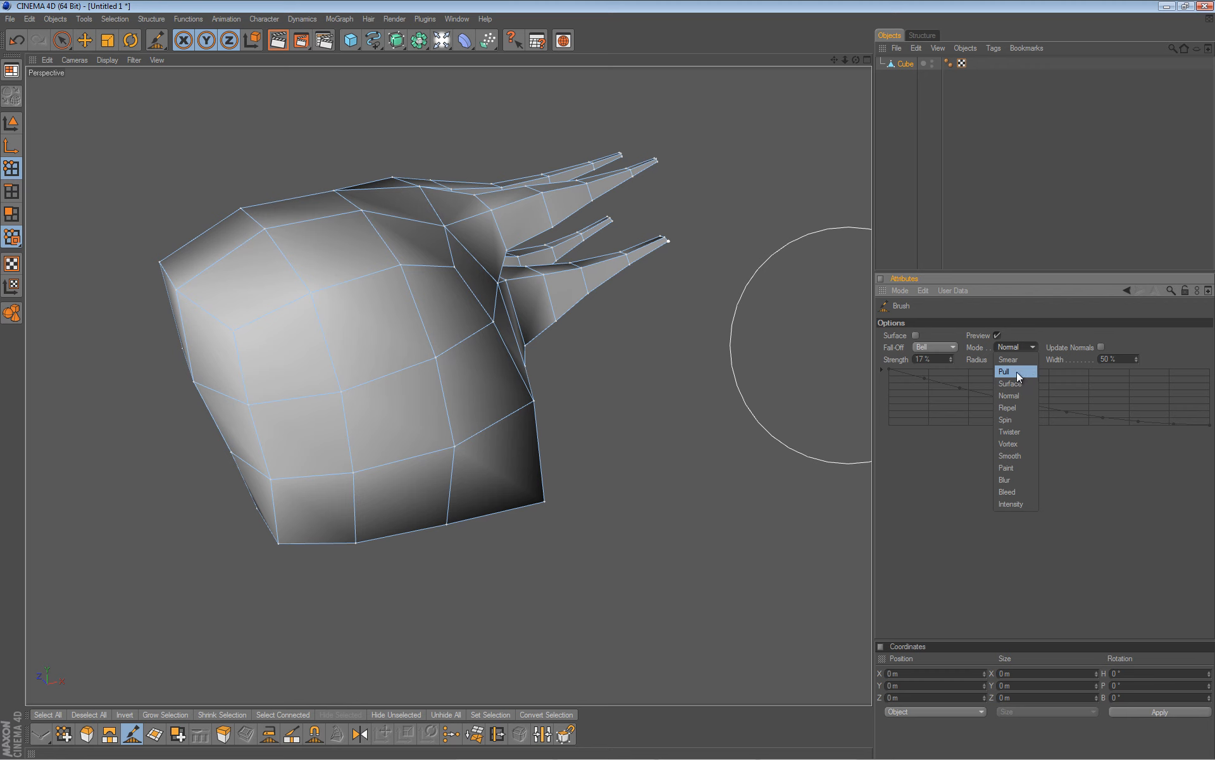
click(961, 343)
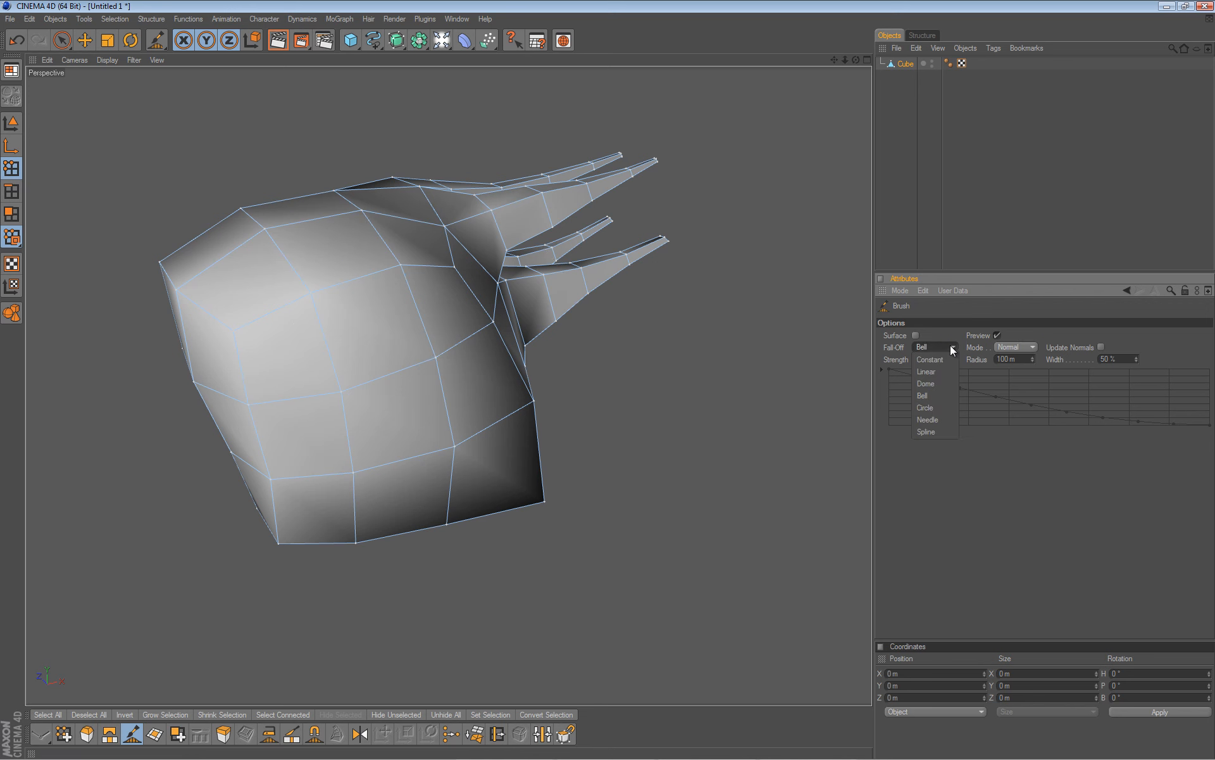
click(946, 360)
mouse_move(385, 334)
mouse_down()
mouse_move(356, 307)
mouse_move(364, 357)
mouse_move(384, 318)
mouse_move(396, 360)
mouse_move(376, 319)
mouse_move(385, 345)
mouse_move(412, 345)
mouse_up()
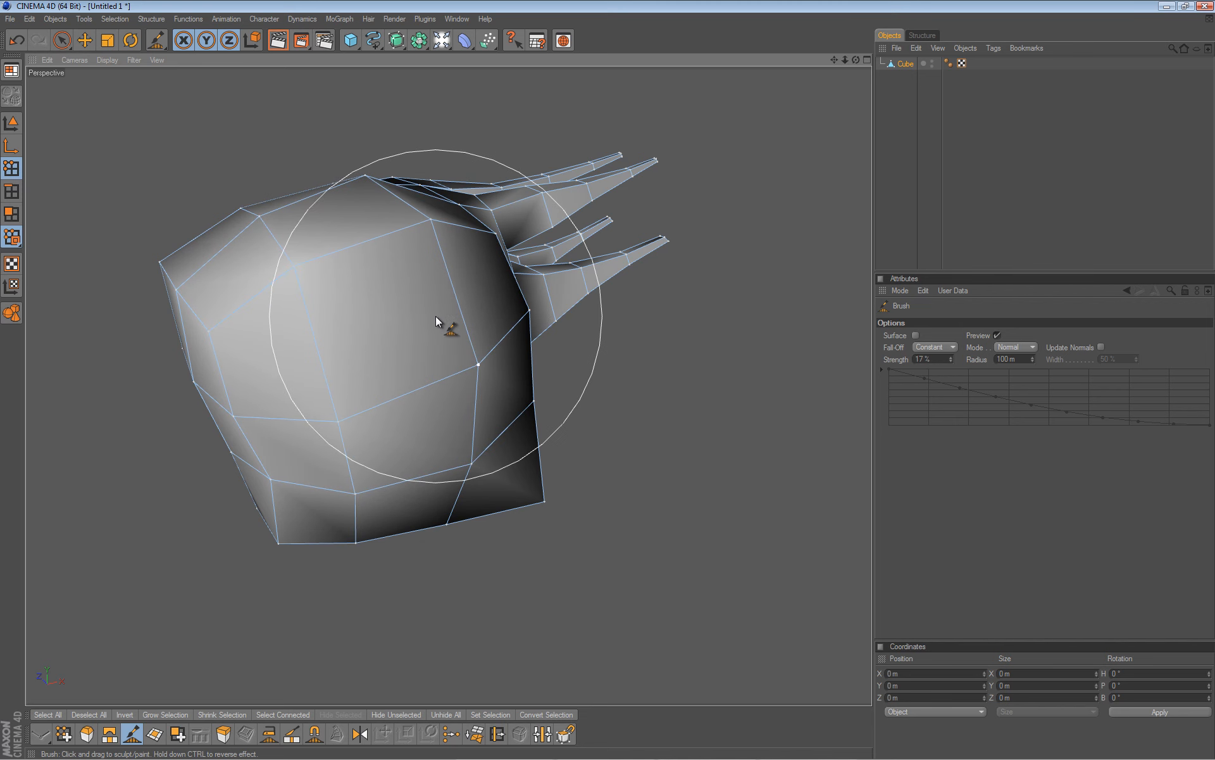
key(ctrl+z)
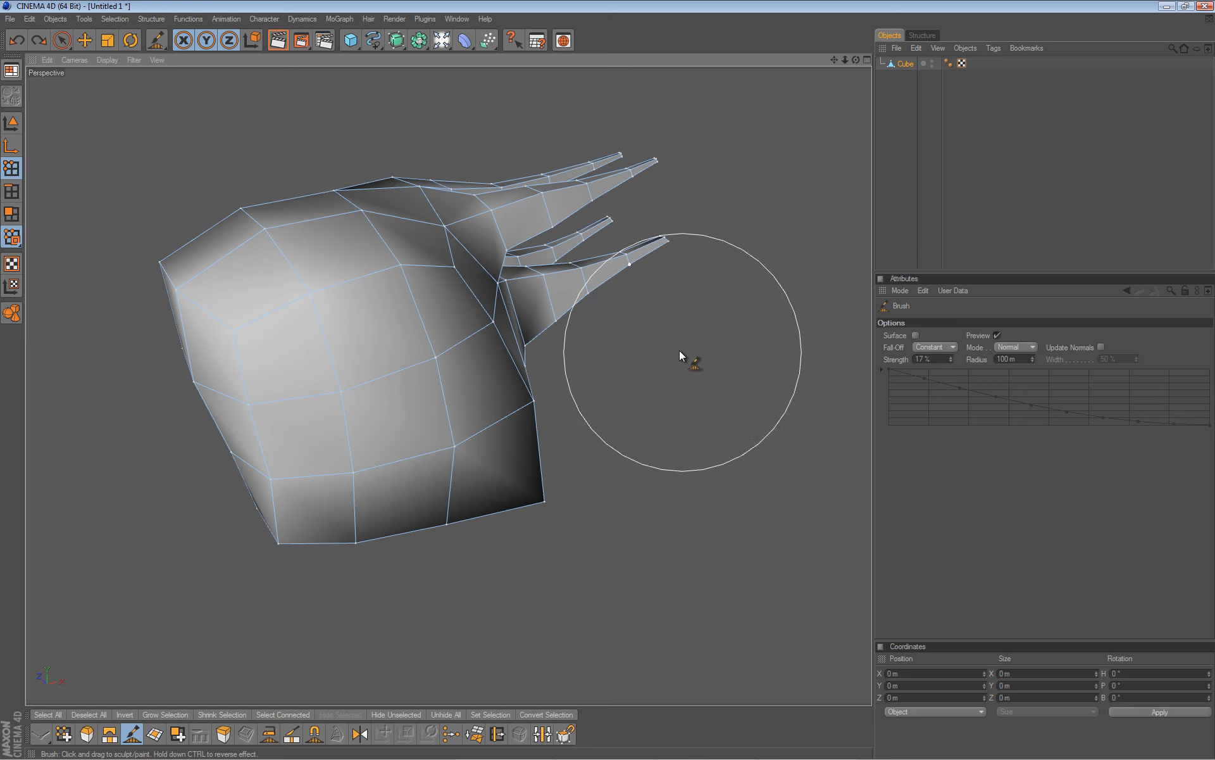
Activate the Move tool and select three neighbouring points on the side of the body facing away from the arms.
mouse_move(463, 364)
alt+mouse_down()
mouse_move(616, 383)
mouse_move(607, 399)
mouse_move(459, 370)
alt+mouse_up()
alt+right_drag(612, 383, 614, 383)
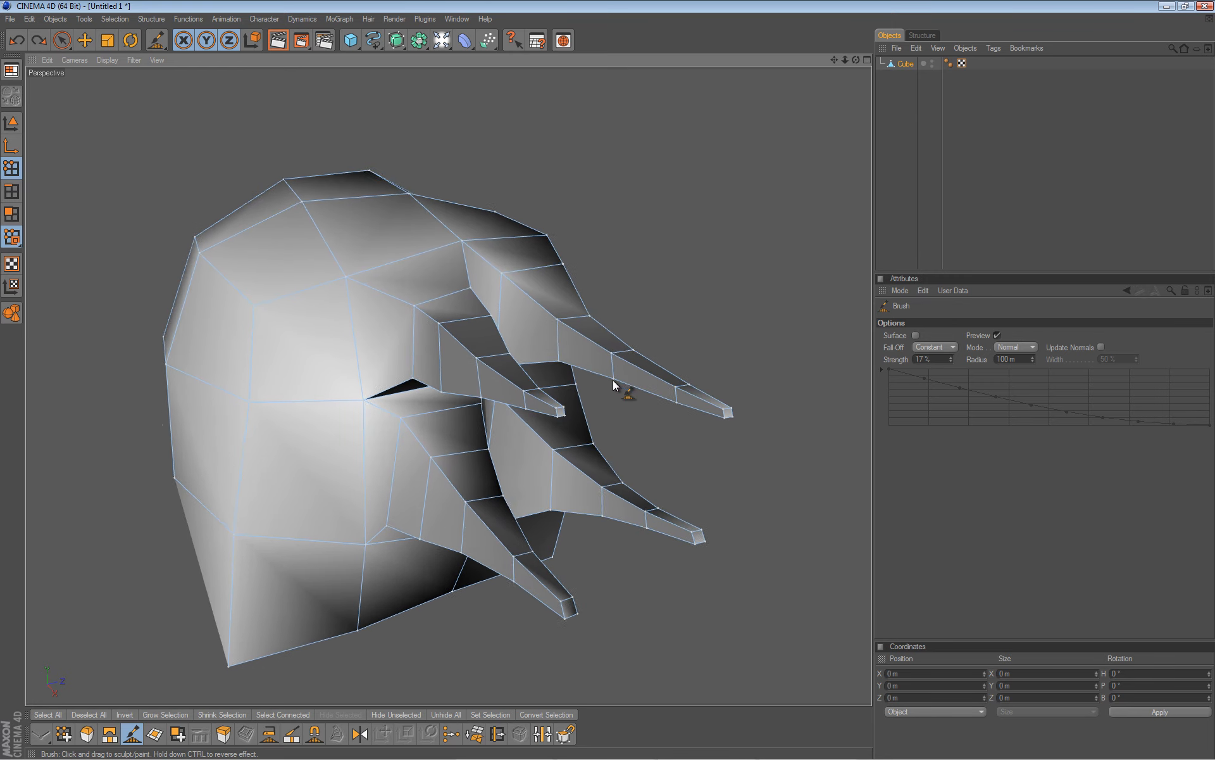
alt+middle_drag(339, 355, 612, 379)
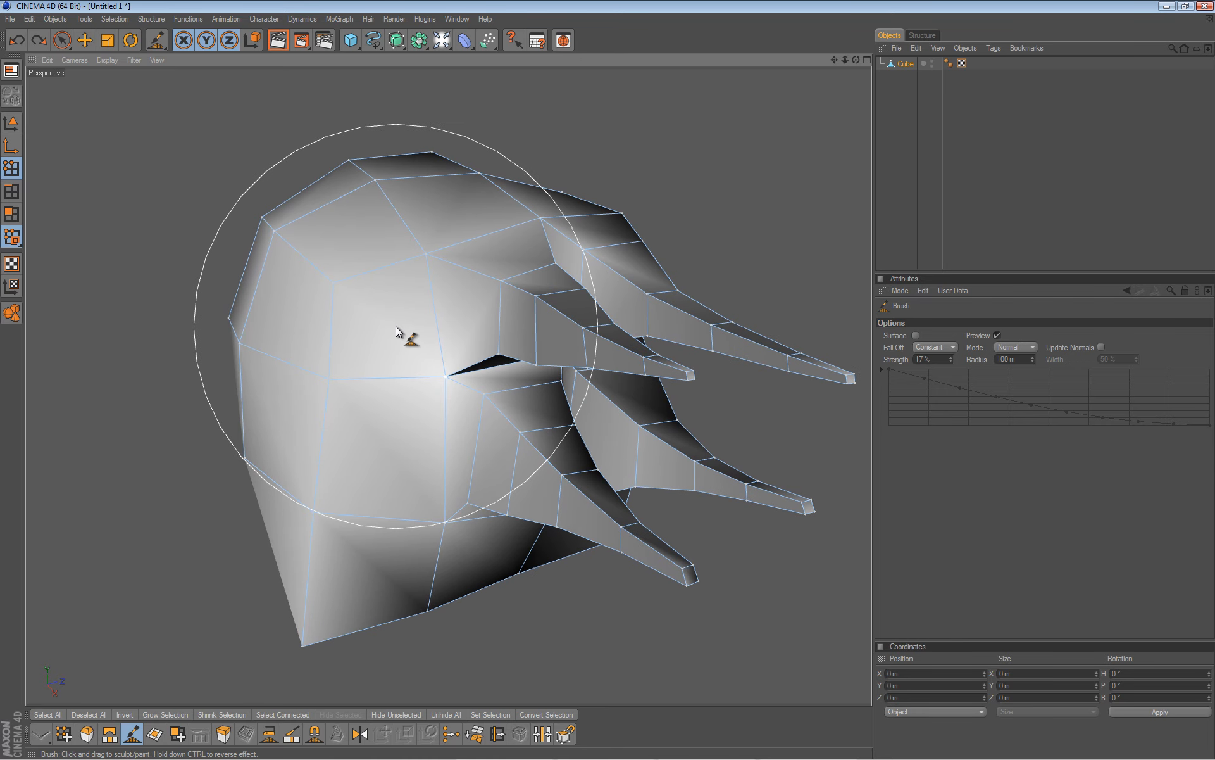
scroll(397, 325, down, 2)
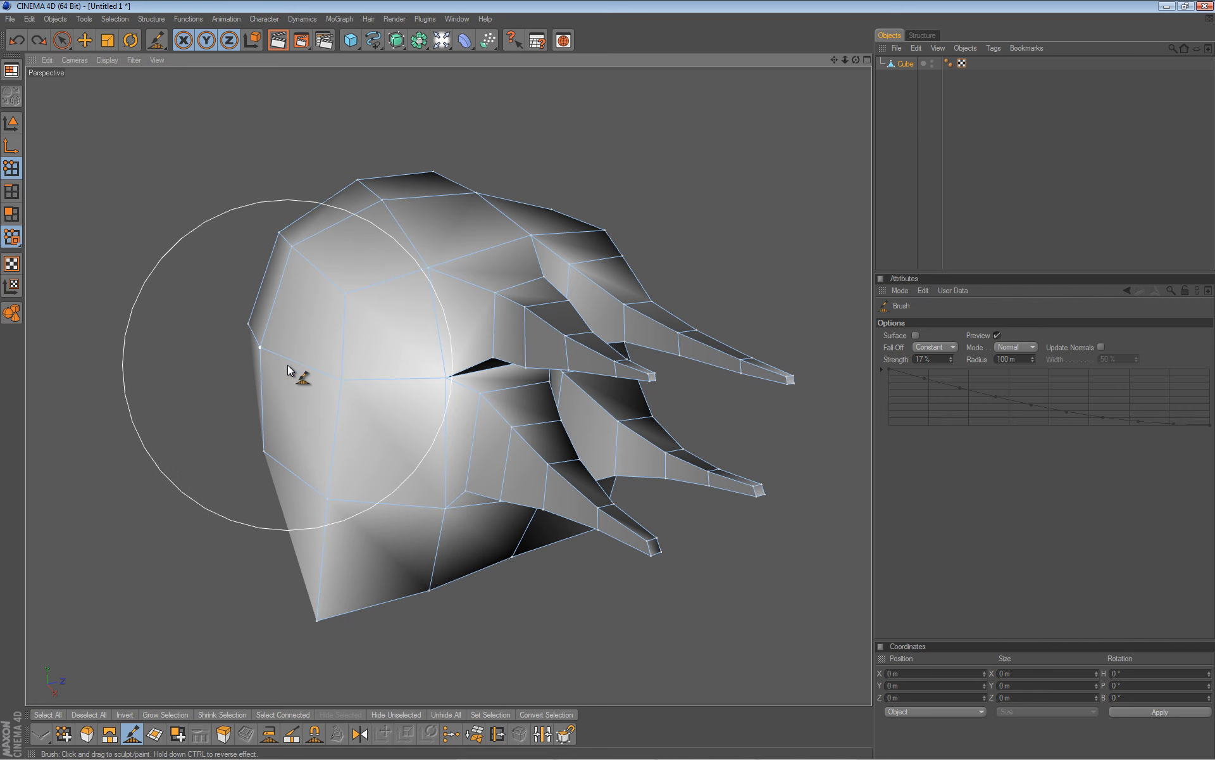
alt+drag(276, 377, 614, 387)
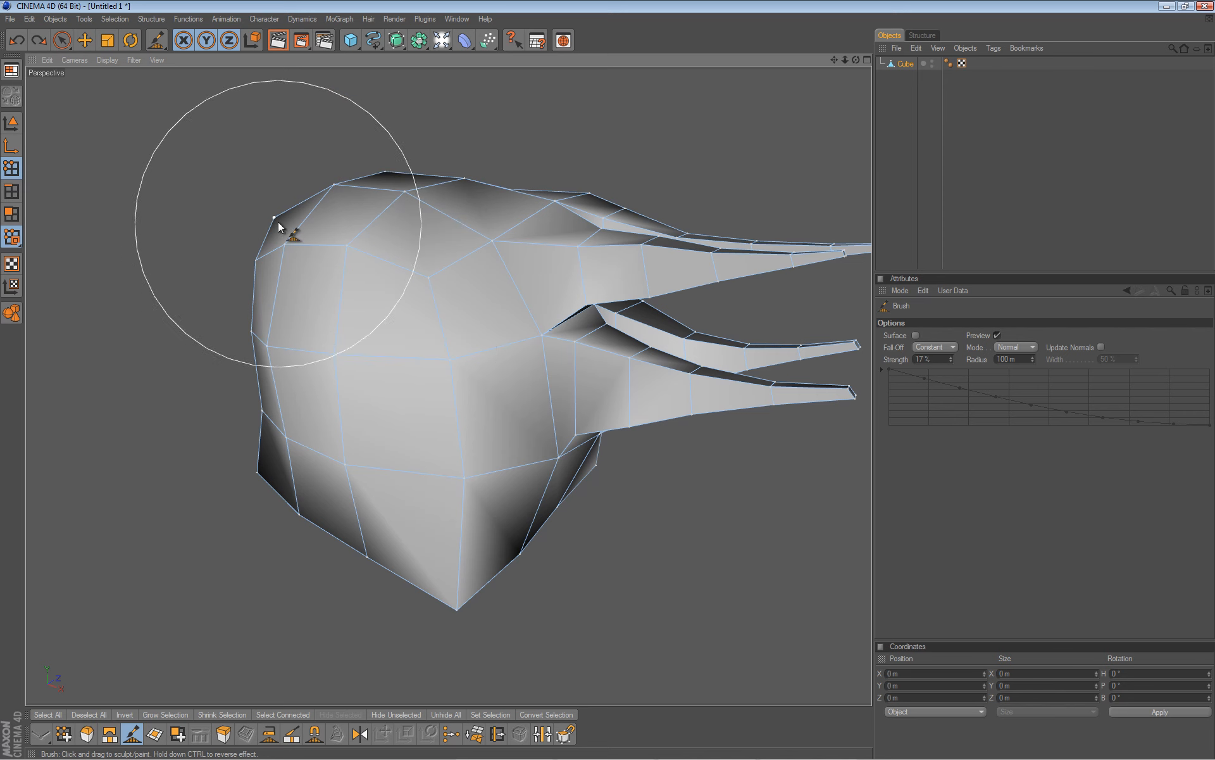
key(e)
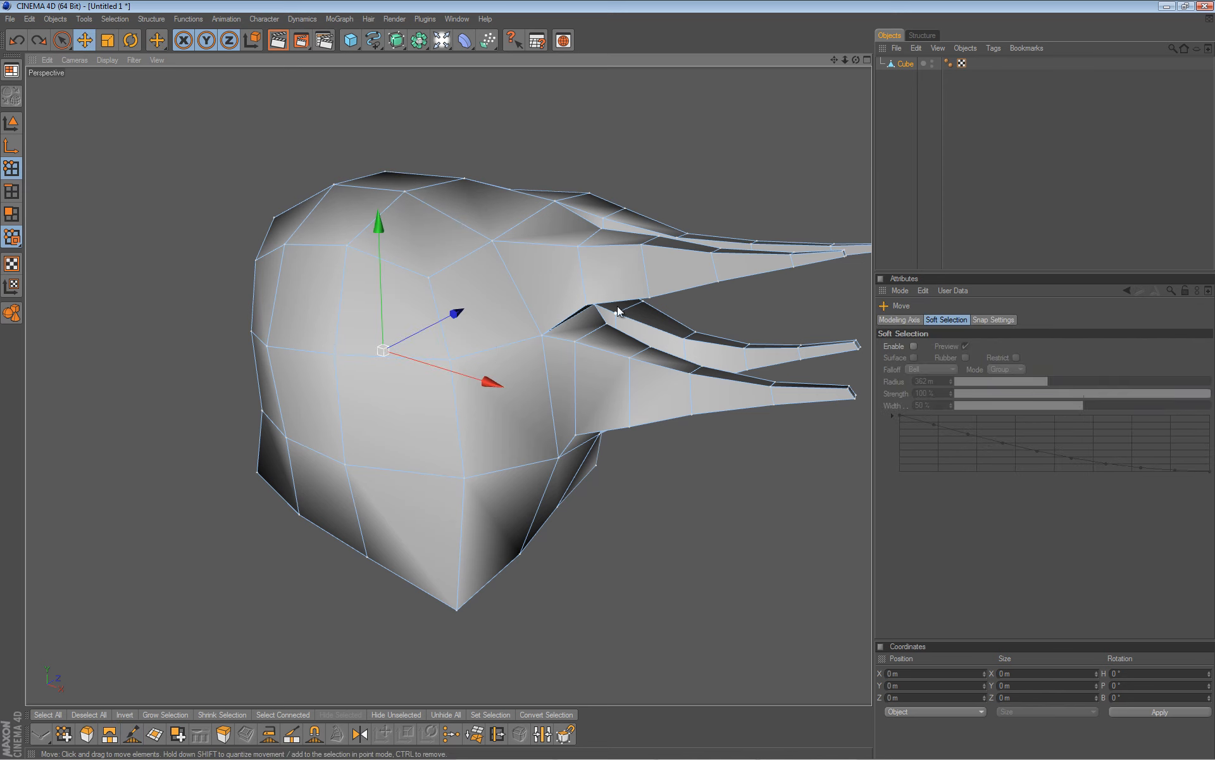
click(283, 249)
shift+click(275, 355)
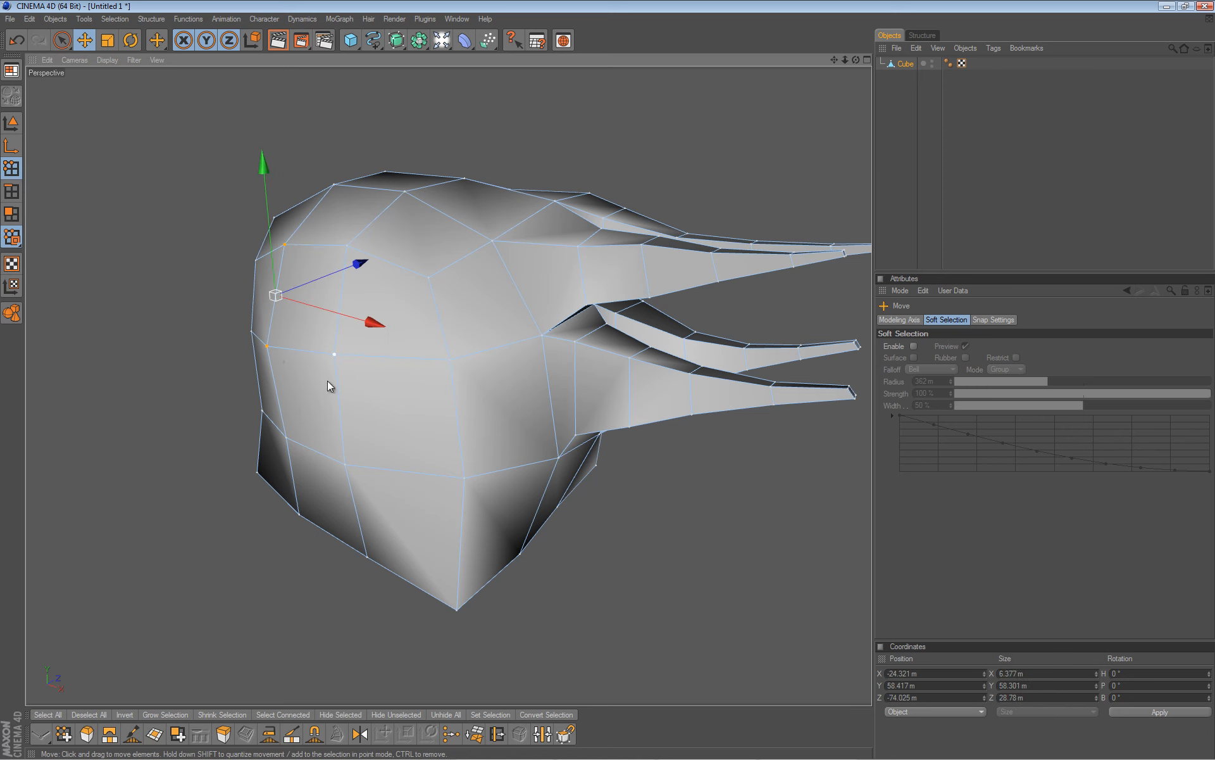
shift+click(340, 359)
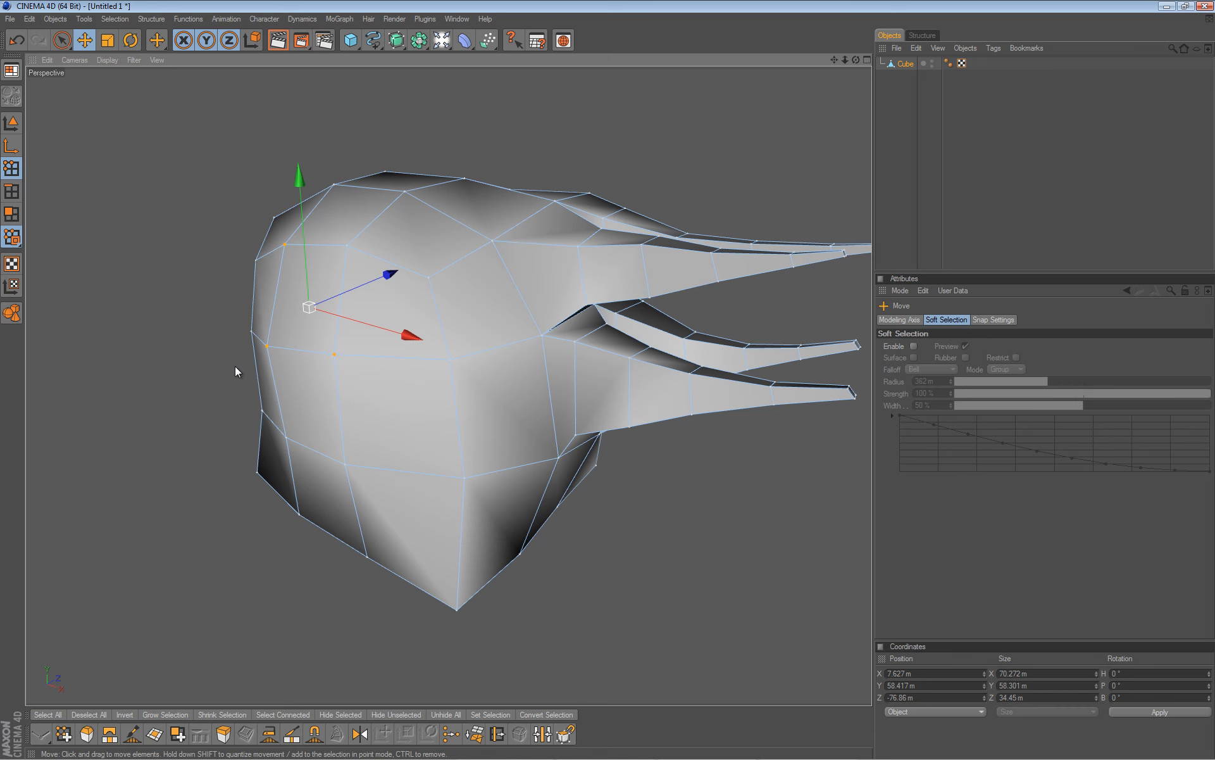
Select a horizontal band of polygons around the middle of the body with Live Selection in Polygon mode.
alt+drag(162, 347, 511, 276)
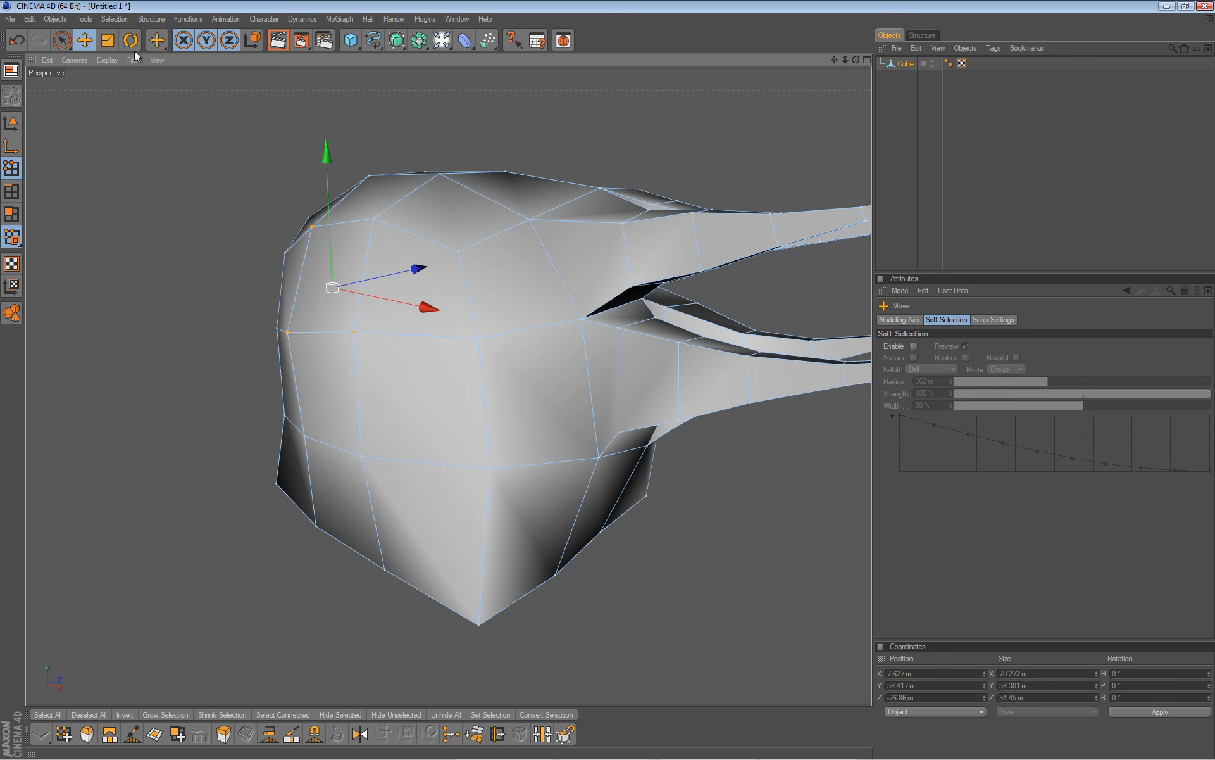
click(61, 41)
click(81, 52)
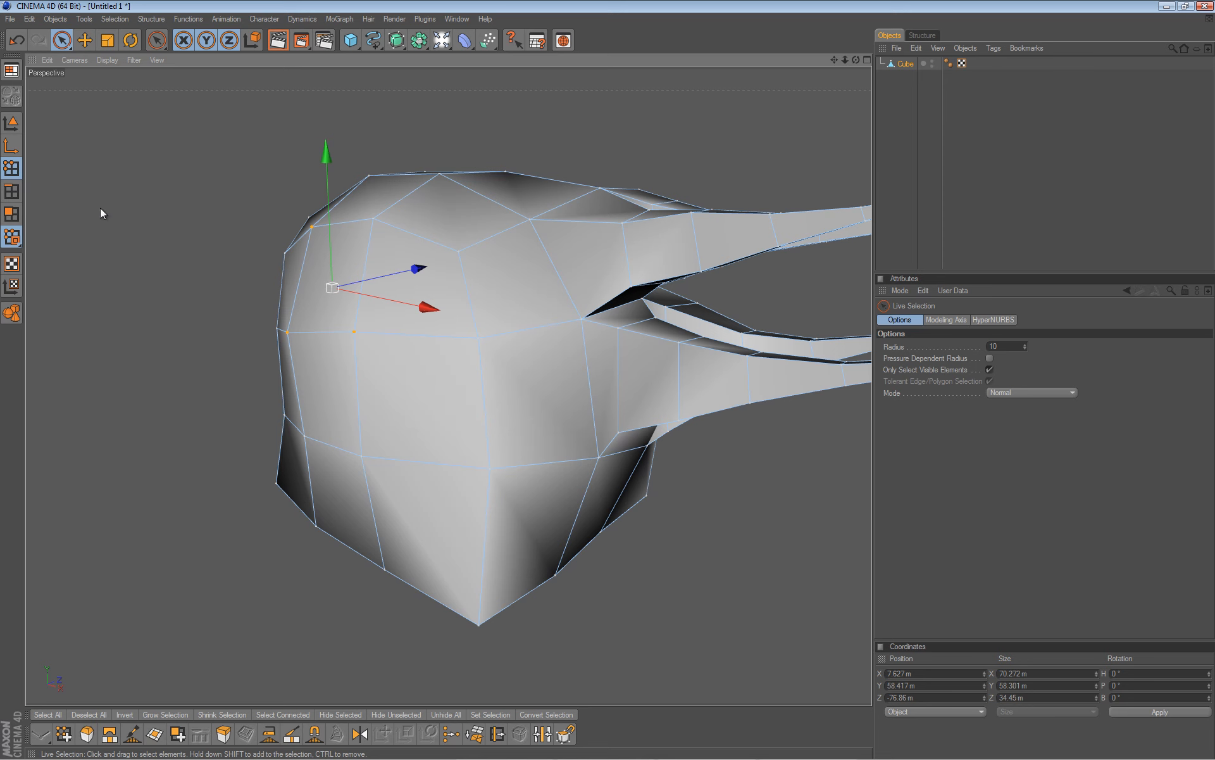
click(11, 213)
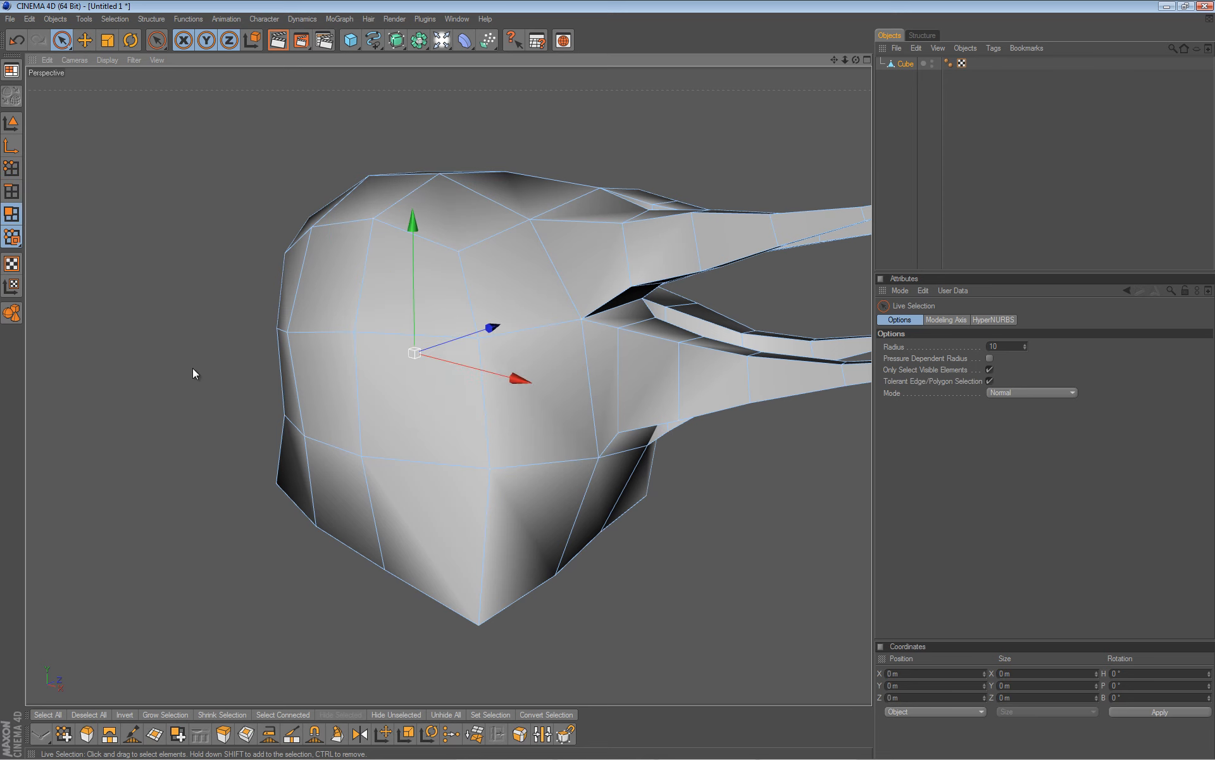
mouse_move(595, 405)
mouse_down()
mouse_move(298, 398)
mouse_move(612, 378)
mouse_up()
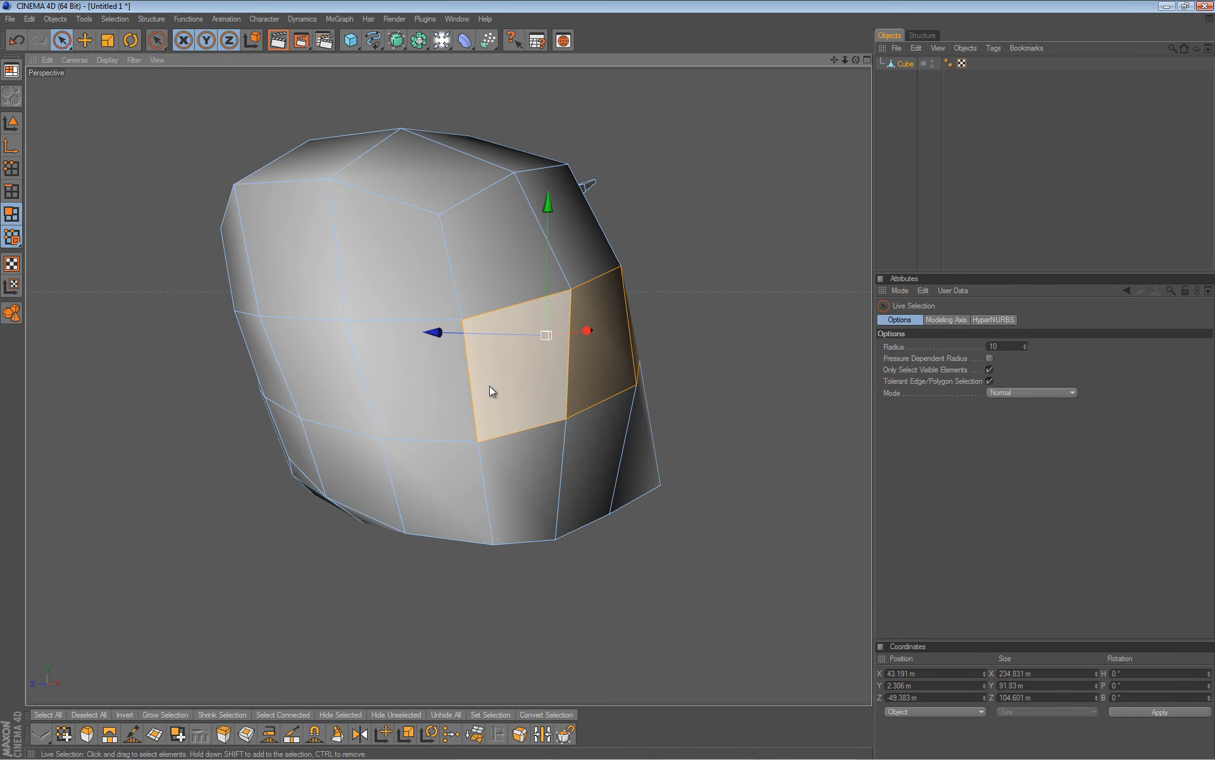
shift+drag(456, 396, 276, 372)
alt+drag(276, 372, 609, 383)
mouse_move(488, 374)
shift+mouse_down()
mouse_move(363, 379)
mouse_move(278, 354)
shift+mouse_up()
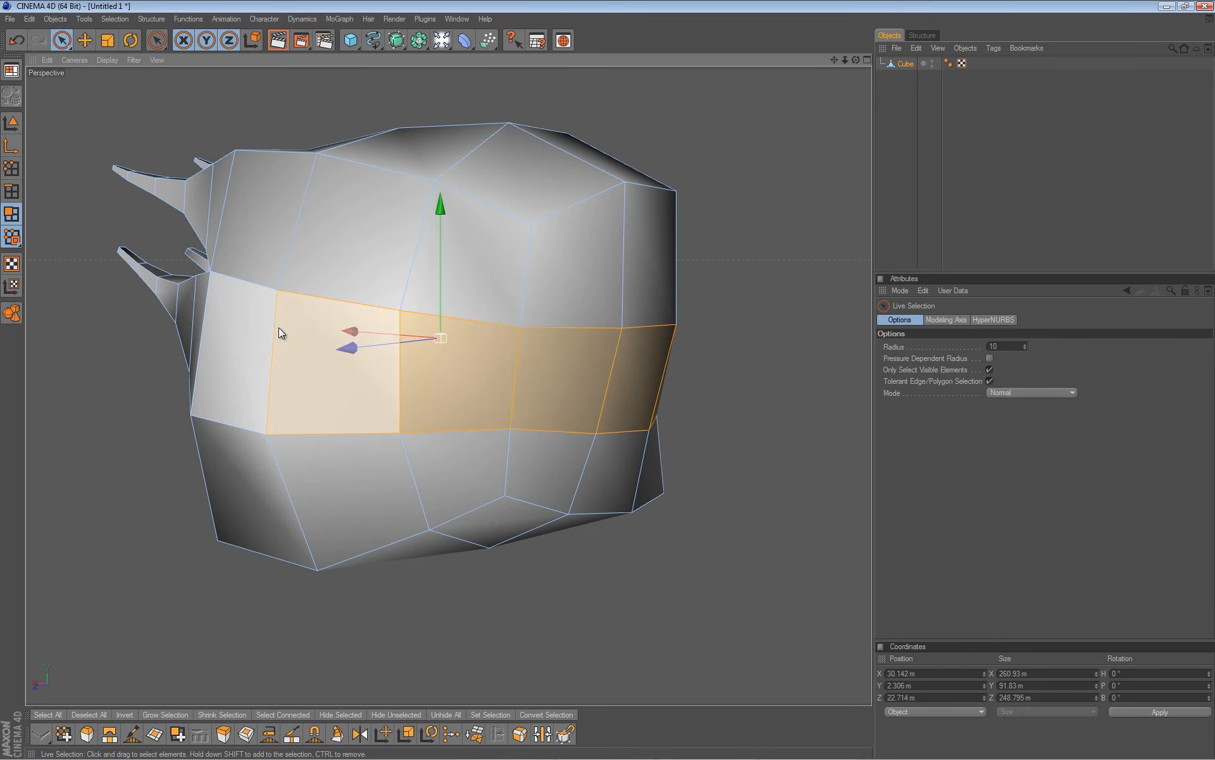
alt+drag(634, 359, 611, 385)
scroll(522, 340, down, 3)
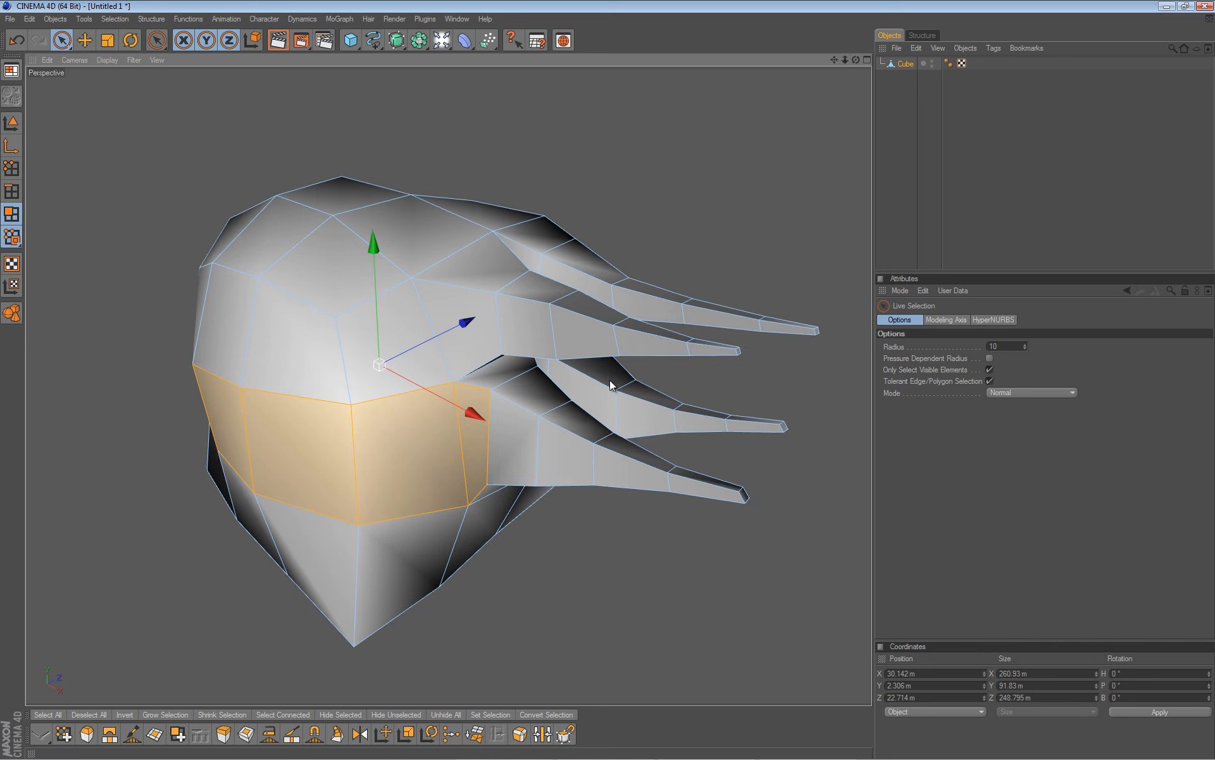